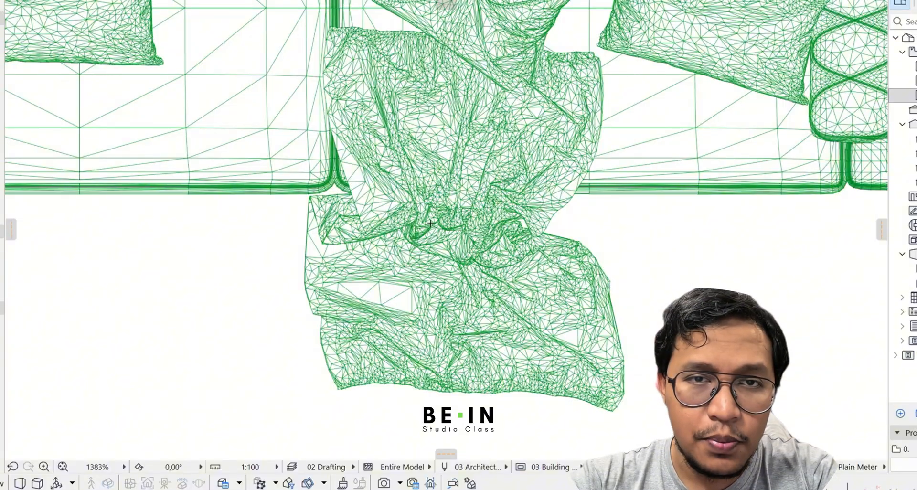
{"action": "scroll", "coordinate": [441, 282], "scroll_direction": "down", "scroll_amount": 5}
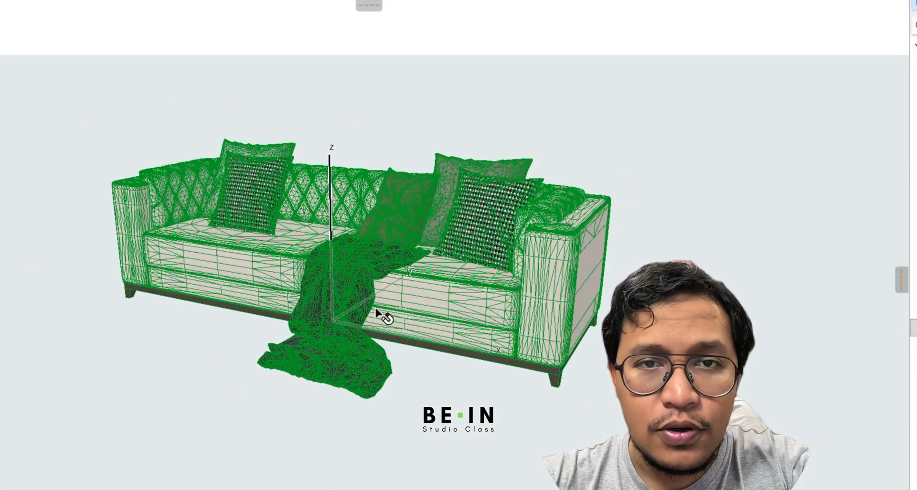
{"action": "scroll", "coordinate": [377, 250], "scroll_direction": "up", "scroll_amount": 3}
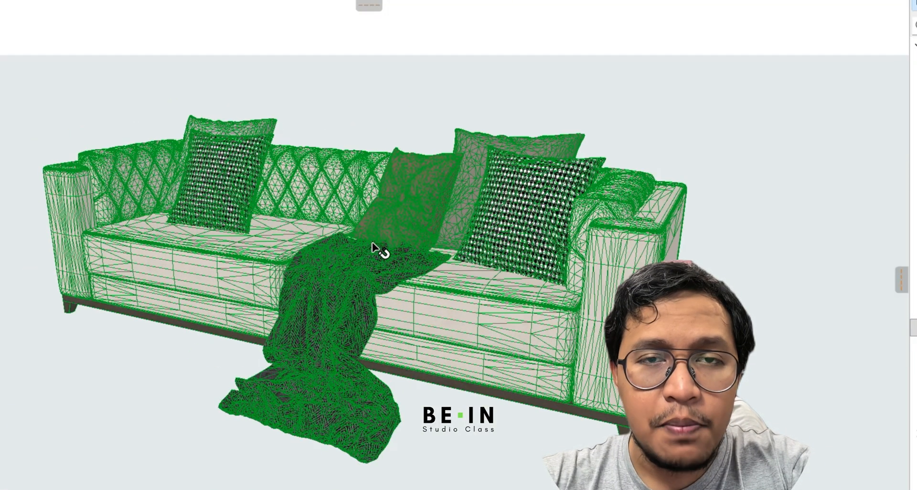
{"action": "scroll", "coordinate": [360, 296], "scroll_direction": "down", "scroll_amount": 1}
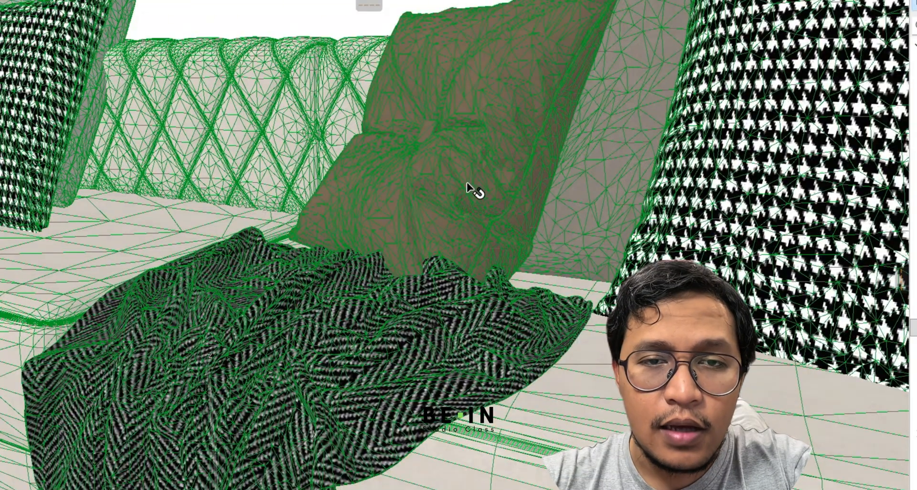
{"action": "middle_click_drag", "start_coordinate": [475, 191], "coordinate": [429, 181]}
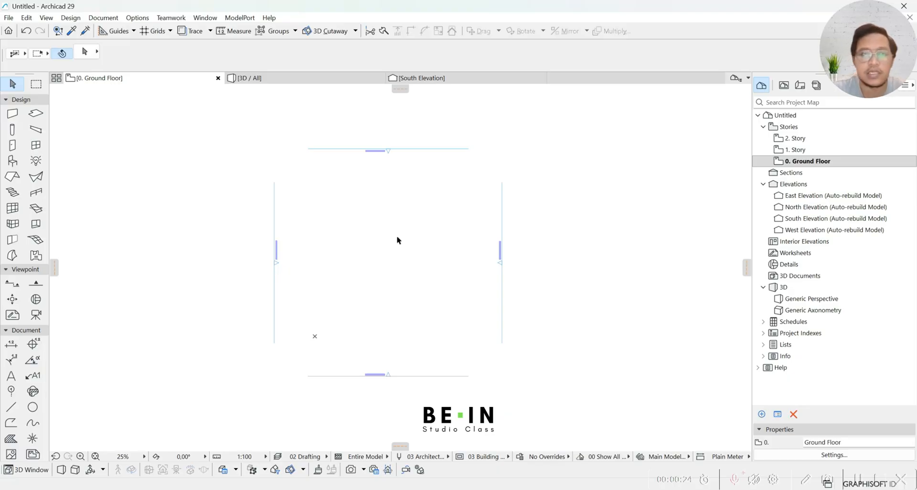
Step: Open the Object tool's default settings and browse the Decoration and Appliances folders of the furnishing library
{"action": "left_click", "coordinate": [13, 163]}
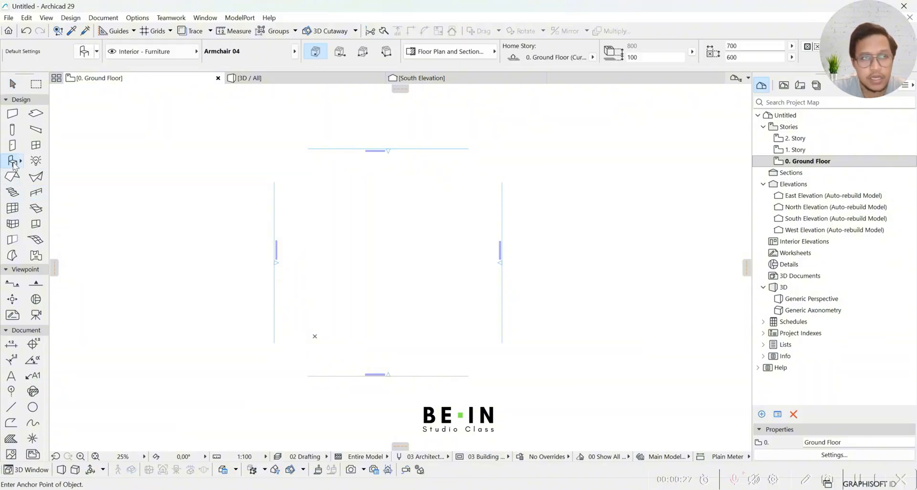
{"action": "left_click", "coordinate": [85, 52]}
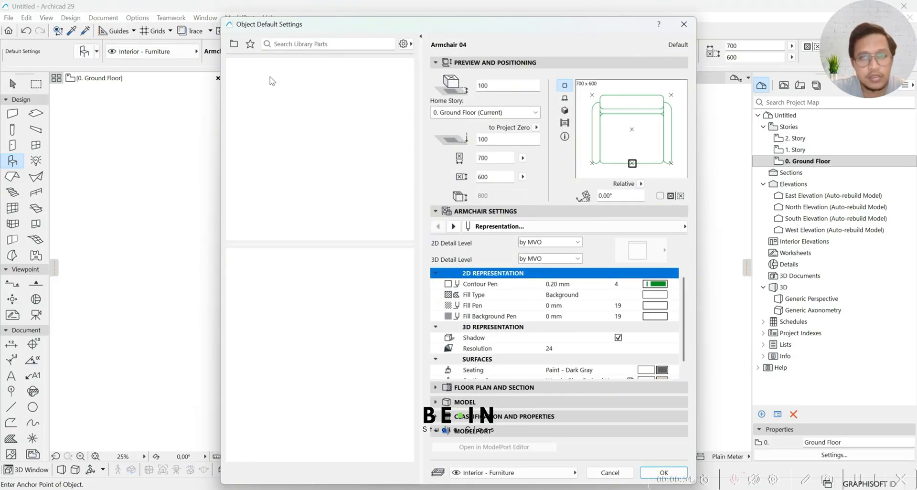
{"action": "left_click", "coordinate": [234, 43]}
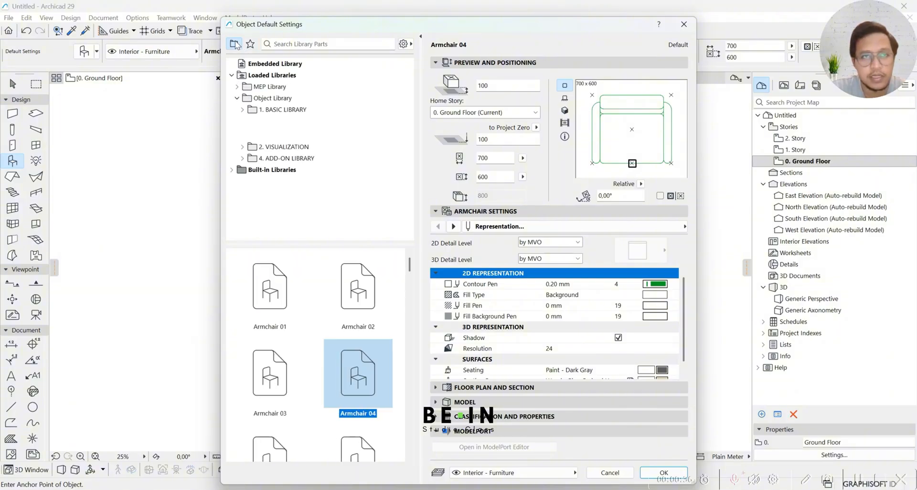
{"action": "left_click", "coordinate": [295, 178]}
{"action": "left_click", "coordinate": [286, 144]}
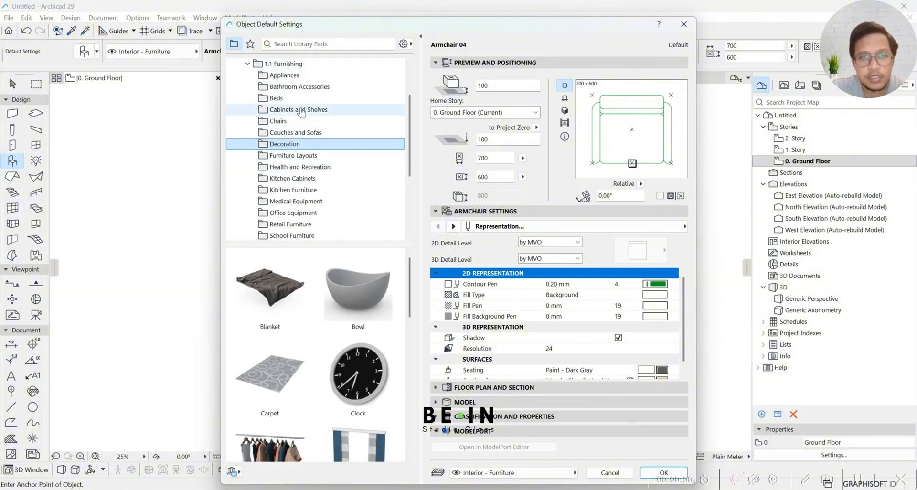
{"action": "left_click", "coordinate": [287, 76]}
{"action": "scroll", "coordinate": [314, 333], "scroll_direction": "down", "scroll_amount": 6}
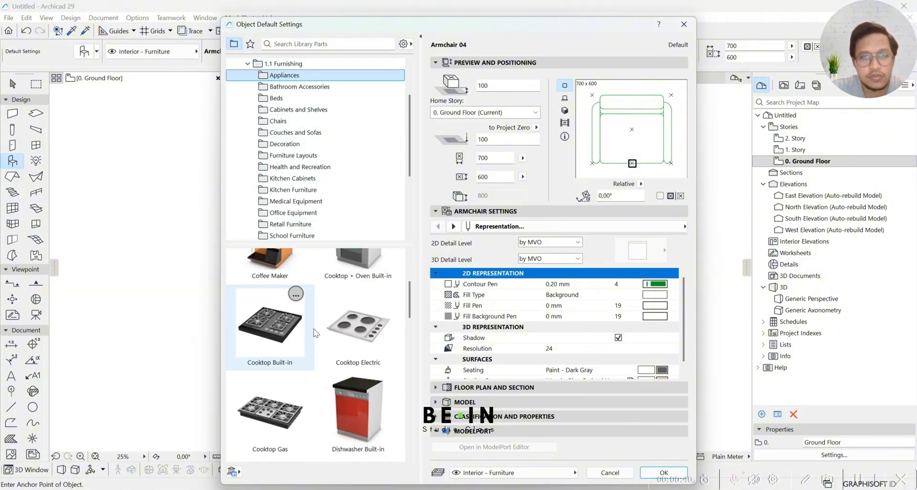
{"action": "scroll", "coordinate": [315, 333], "scroll_direction": "down", "scroll_amount": 3}
Step: Look through the library objects in the Chairs folder and the Couches and Sofas folder
{"action": "left_click", "coordinate": [306, 121]}
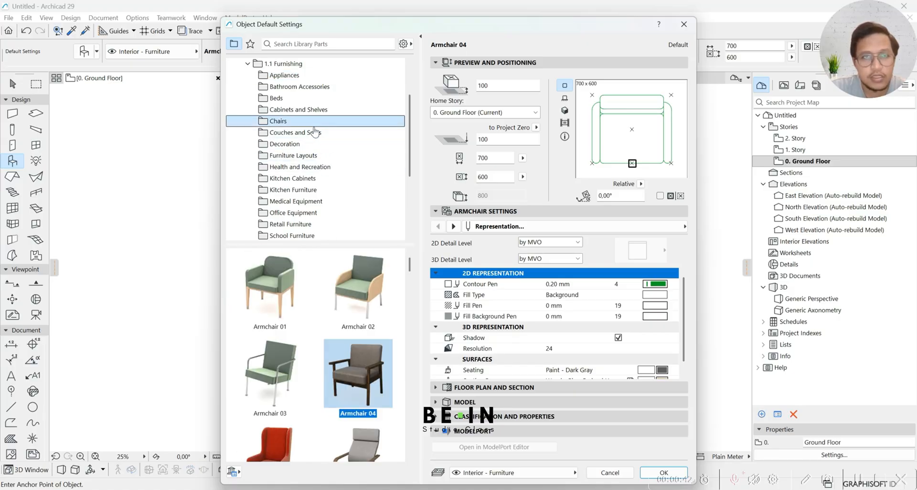
{"action": "scroll", "coordinate": [301, 322], "scroll_direction": "down", "scroll_amount": 12}
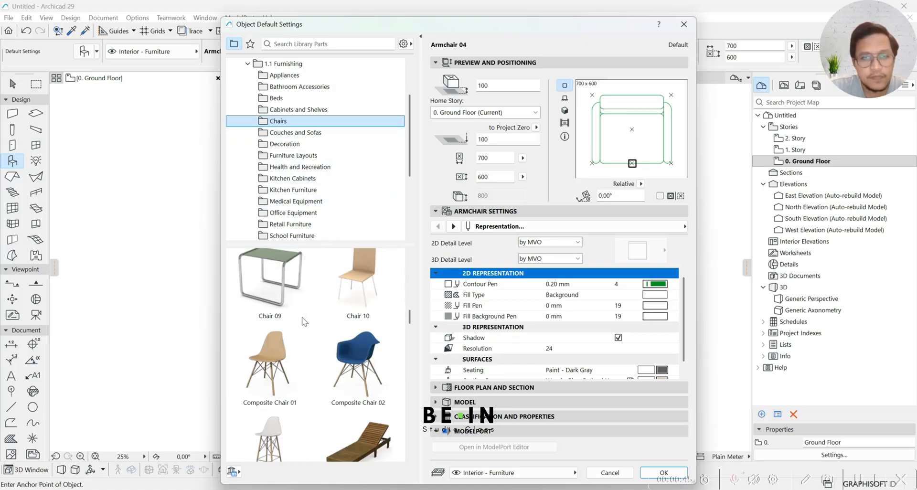
{"action": "scroll", "coordinate": [304, 321], "scroll_direction": "down", "scroll_amount": 10}
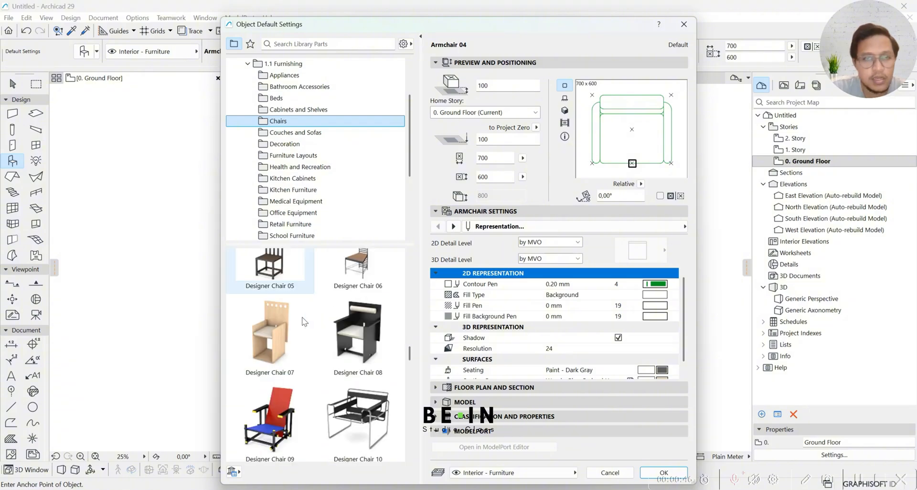
{"action": "scroll", "coordinate": [304, 321], "scroll_direction": "down", "scroll_amount": 10}
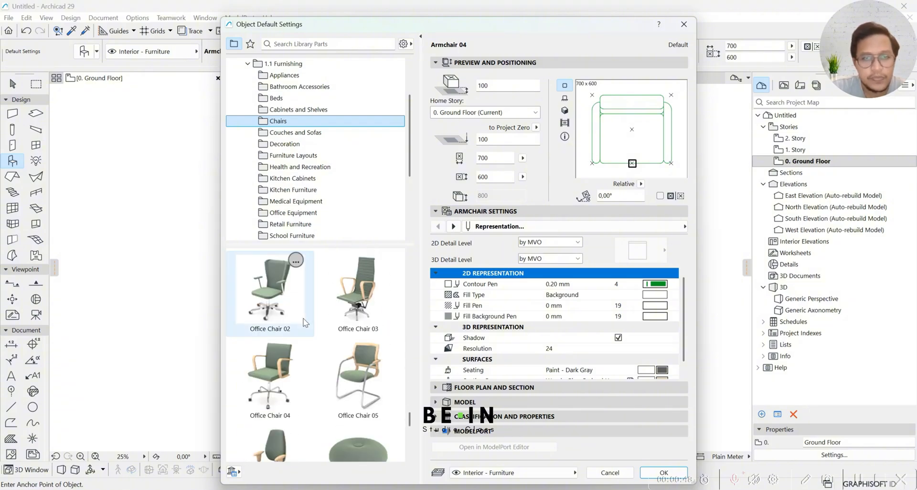
{"action": "left_click", "coordinate": [334, 133]}
{"action": "scroll", "coordinate": [335, 334], "scroll_direction": "down", "scroll_amount": 8}
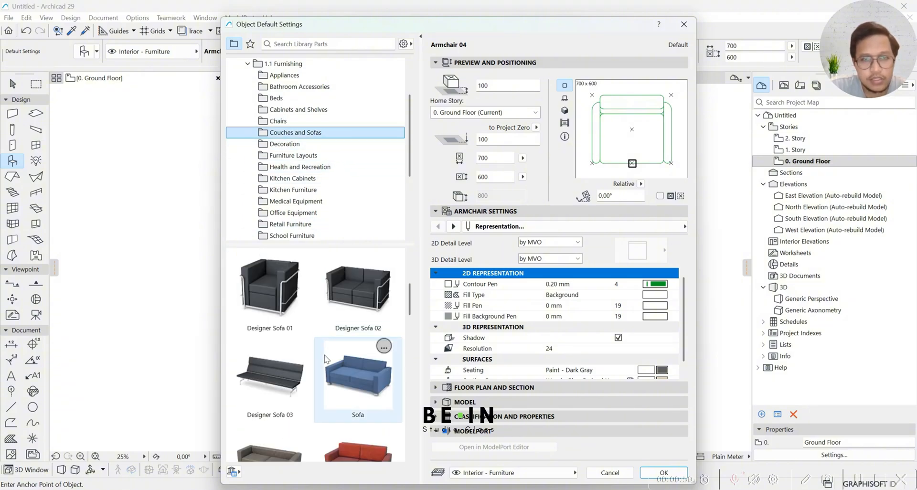
{"action": "scroll", "coordinate": [326, 361], "scroll_direction": "down", "scroll_amount": 10}
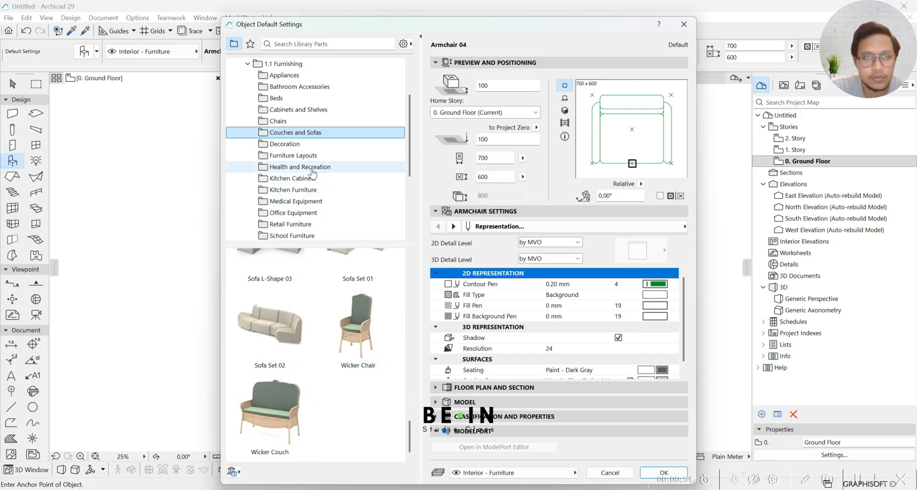
Step: Look through the library objects in the Beds folder and close the object settings without applying anything
{"action": "left_click", "coordinate": [277, 97]}
{"action": "scroll", "coordinate": [323, 335], "scroll_direction": "down", "scroll_amount": 5}
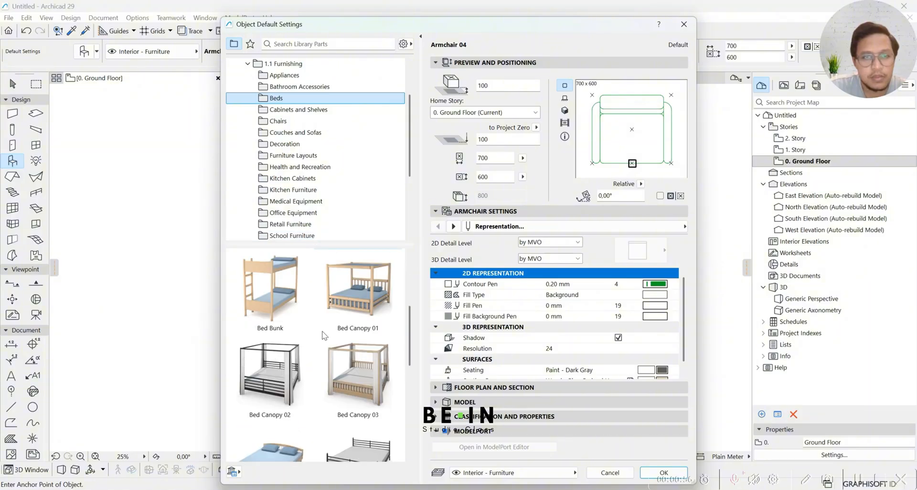
{"action": "scroll", "coordinate": [323, 336], "scroll_direction": "down", "scroll_amount": 3}
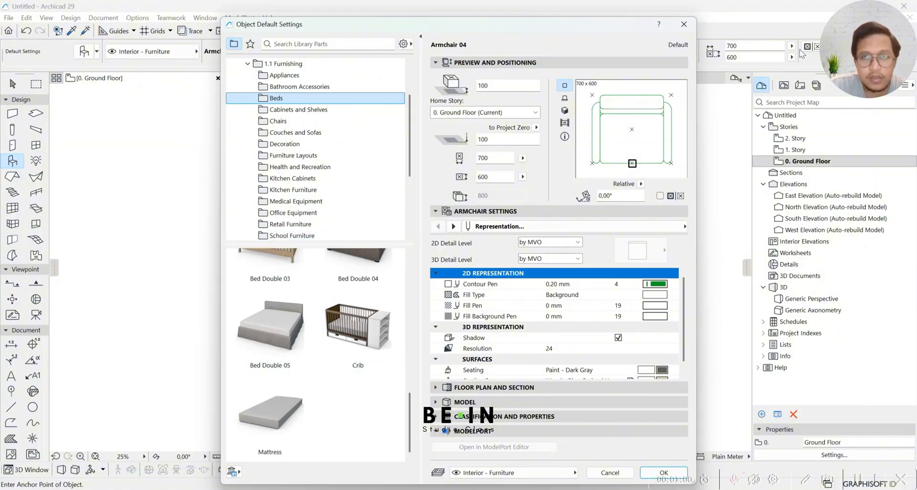
{"action": "left_click", "coordinate": [683, 25]}
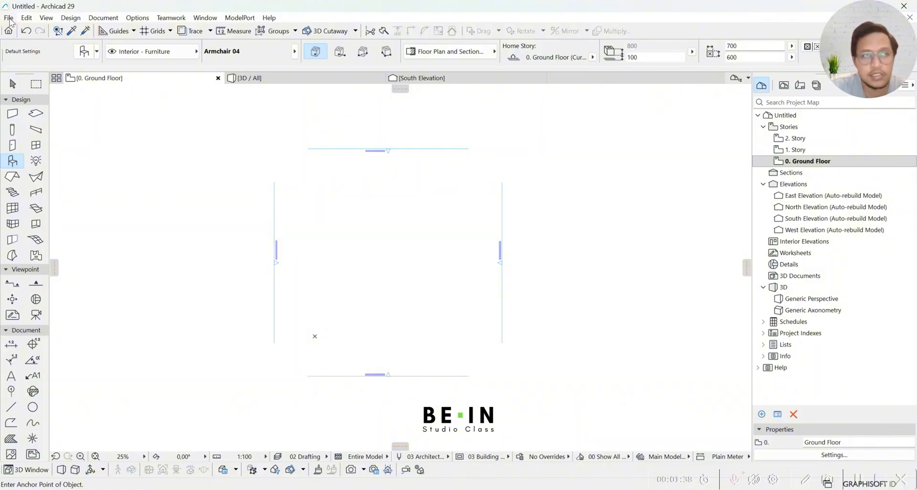
Step: Choose the SketchUp file Sofa Model from the 19034. Free Sketchup Sofa Model Download folder to merge into the project
{"action": "left_click", "coordinate": [9, 19]}
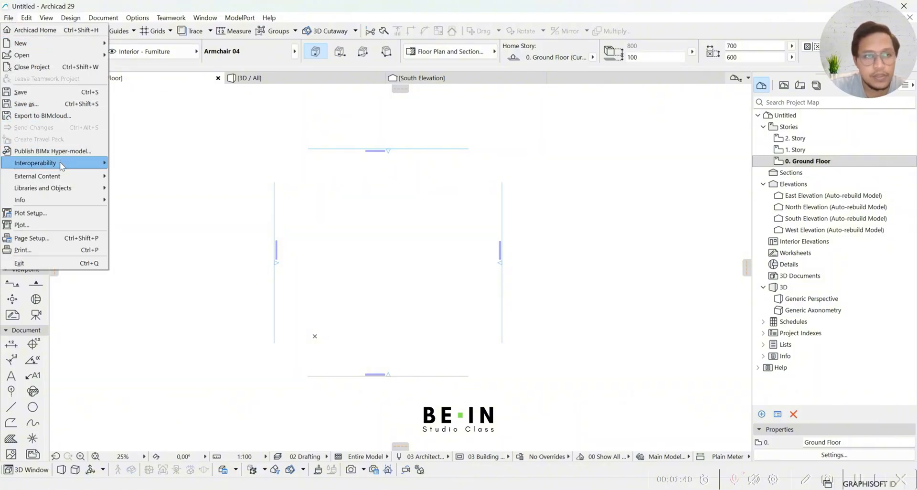
{"action": "mouse_move", "coordinate": [61, 164]}
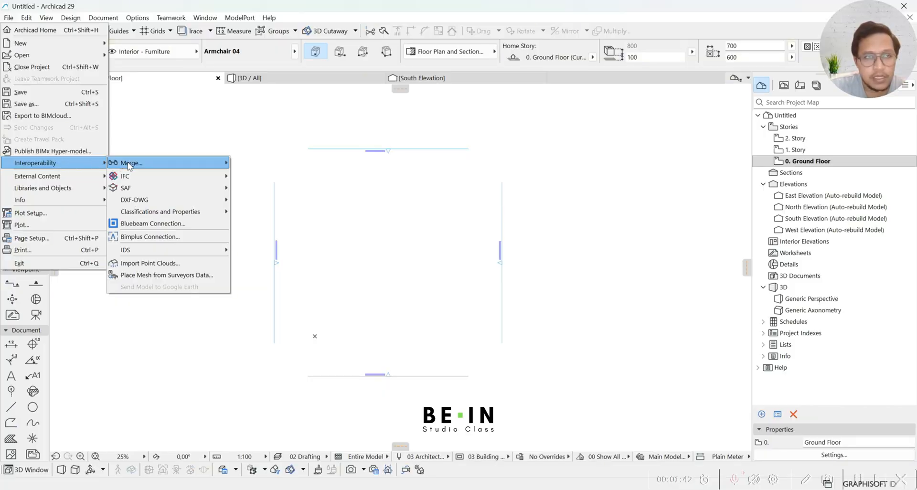
{"action": "mouse_move", "coordinate": [128, 163]}
{"action": "left_click", "coordinate": [277, 164]}
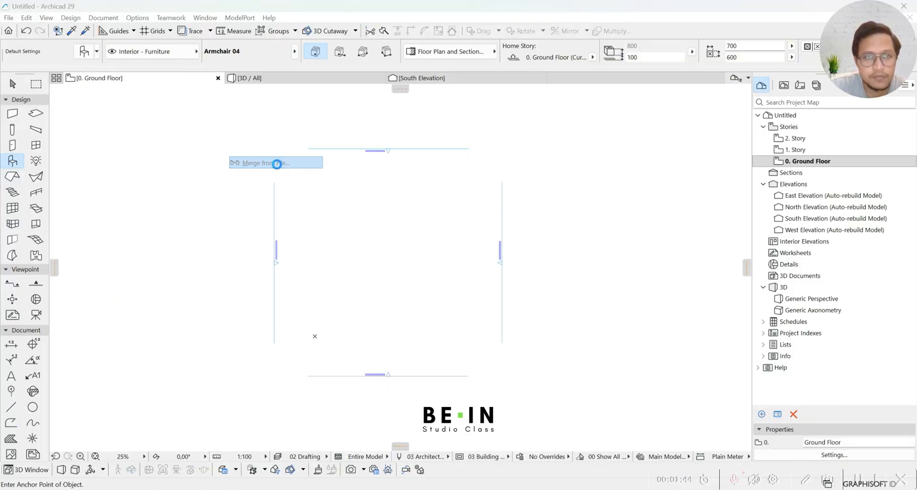
{"action": "left_click", "coordinate": [394, 180]}
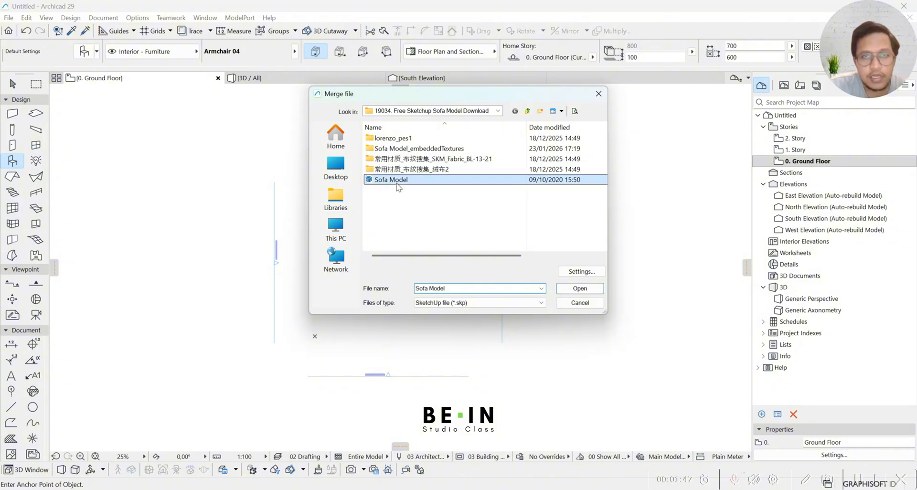
{"action": "left_click", "coordinate": [587, 291]}
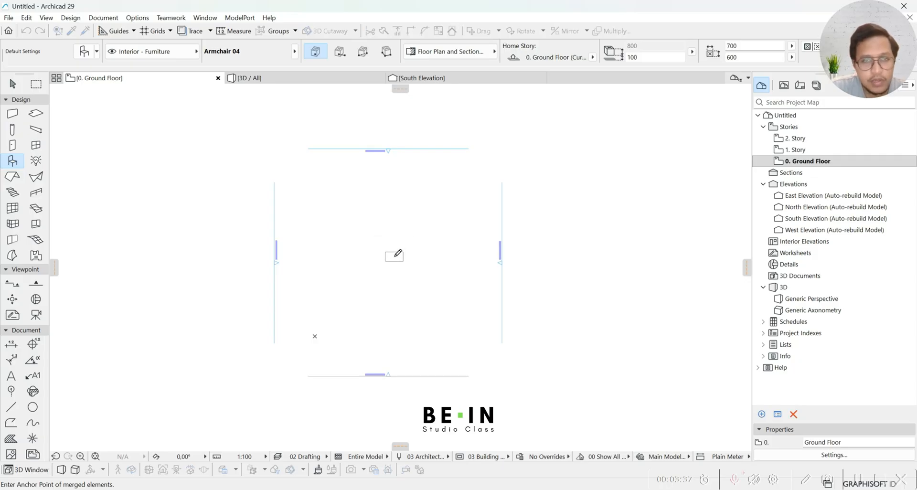
Step: Place the merged sofa model on the ground floor plan near the project origin
{"action": "scroll", "coordinate": [322, 334], "scroll_direction": "up", "scroll_amount": 3}
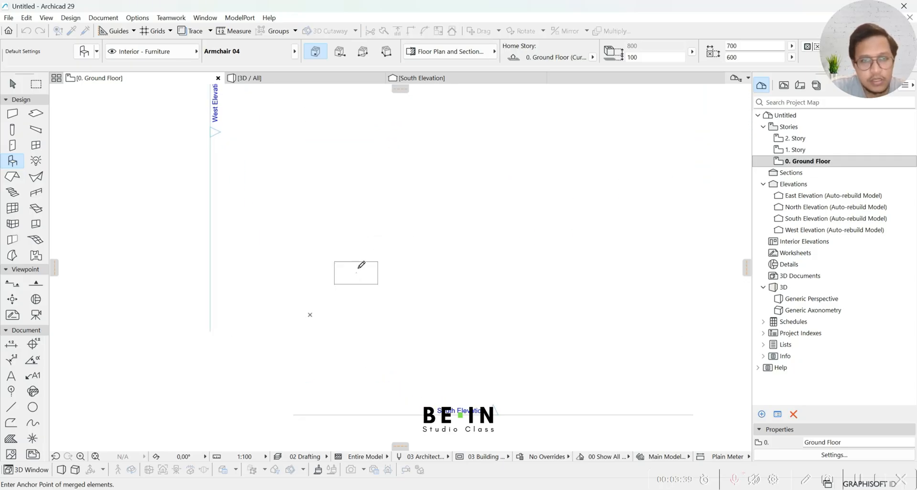
{"action": "scroll", "coordinate": [363, 253], "scroll_direction": "up", "scroll_amount": 2}
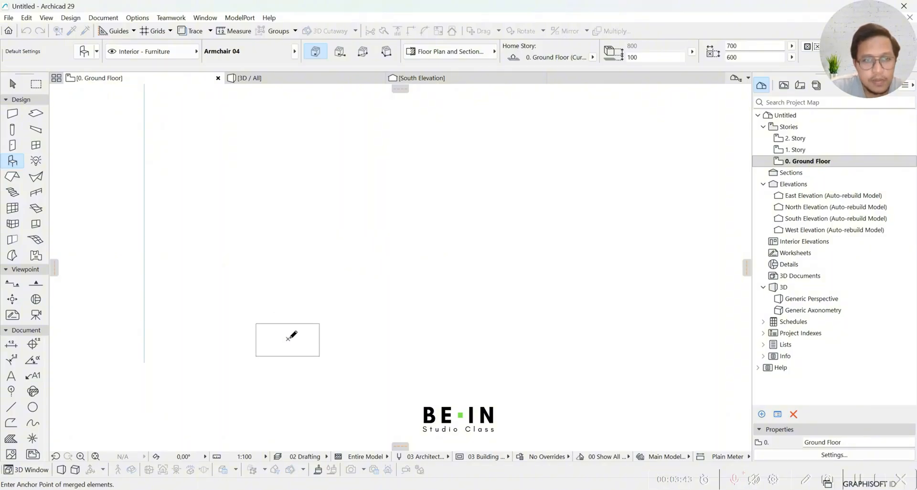
{"action": "left_click", "coordinate": [446, 280]}
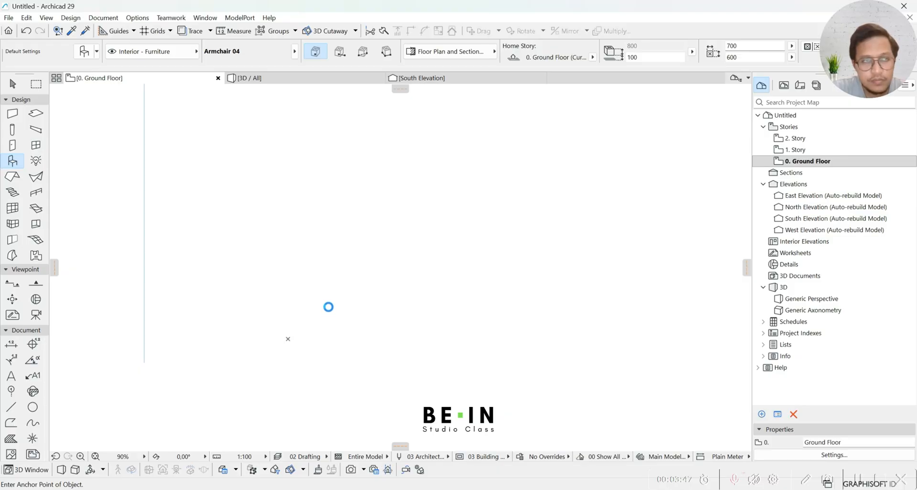
Step: Examine the sofa's mesh lines on the floor plan, including the armrests, backrest, pillows and blanket
{"action": "scroll", "coordinate": [328, 307], "scroll_direction": "up", "scroll_amount": 10}
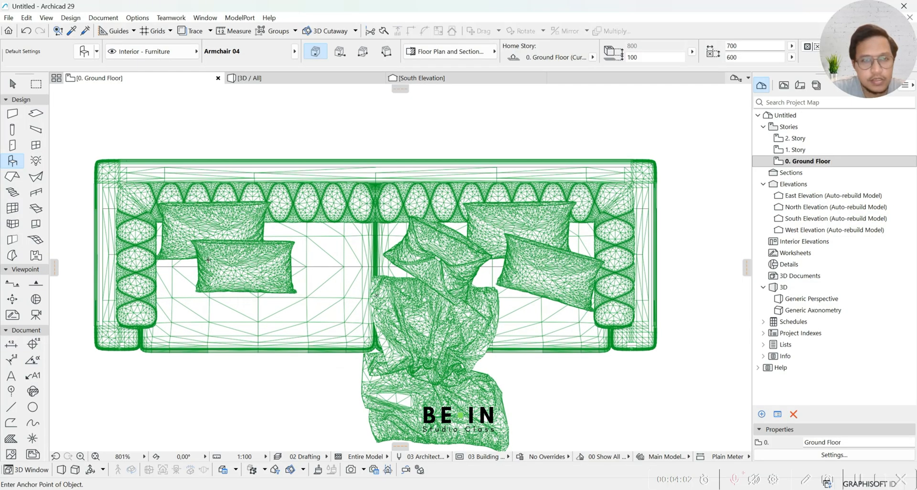
{"action": "scroll", "coordinate": [138, 292], "scroll_direction": "up", "scroll_amount": 5}
{"action": "middle_click_drag", "start_coordinate": [163, 292], "coordinate": [267, 279]}
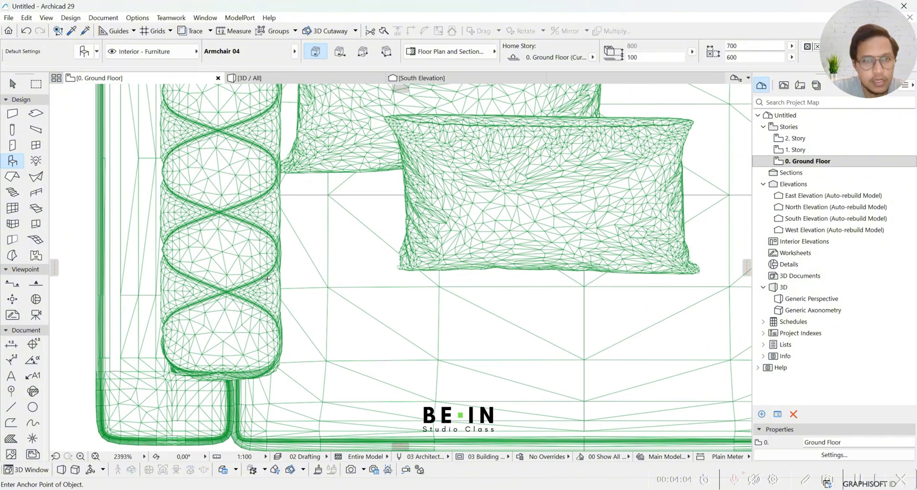
{"action": "scroll", "coordinate": [230, 288], "scroll_direction": "down", "scroll_amount": 3}
{"action": "middle_click_drag", "start_coordinate": [309, 164], "coordinate": [224, 308]}
{"action": "middle_click_drag", "start_coordinate": [469, 267], "coordinate": [311, 248]}
{"action": "middle_click_drag", "start_coordinate": [458, 257], "coordinate": [285, 253]}
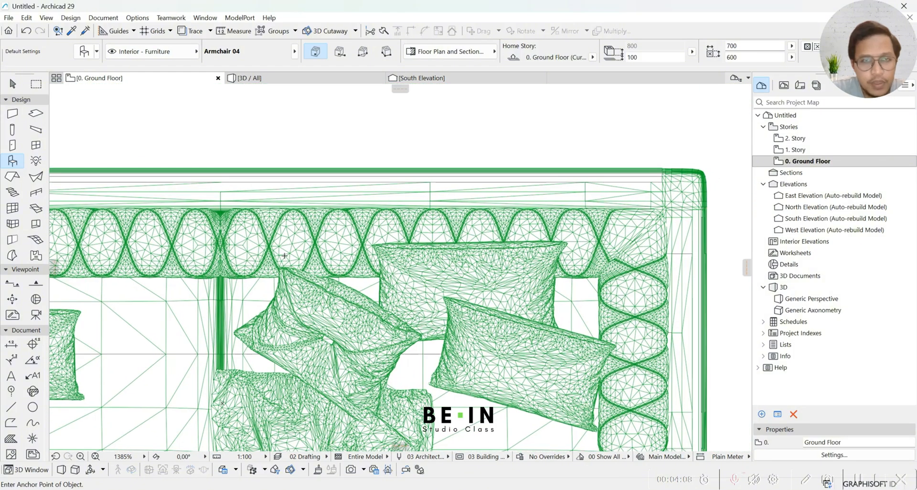
{"action": "scroll", "coordinate": [284, 254], "scroll_direction": "down", "scroll_amount": 5}
{"action": "middle_click_drag", "start_coordinate": [256, 283], "coordinate": [362, 209]}
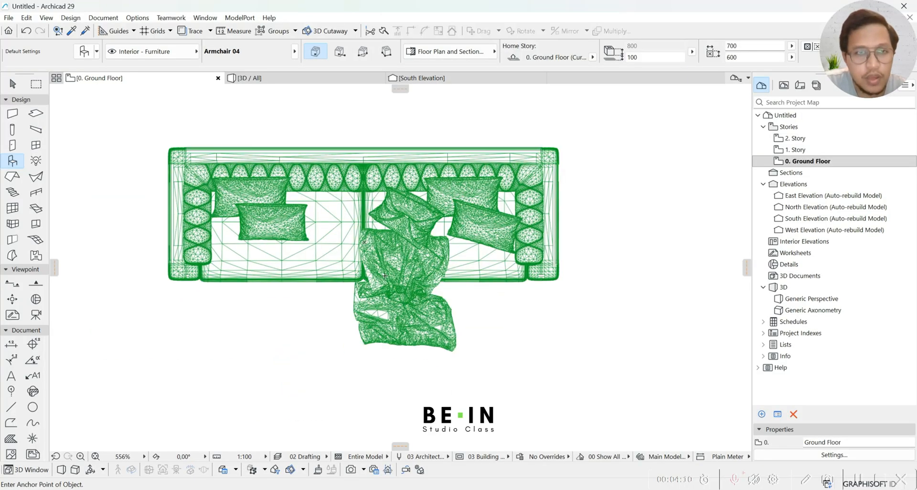
{"action": "scroll", "coordinate": [393, 308], "scroll_direction": "up", "scroll_amount": 5}
{"action": "scroll", "coordinate": [385, 260], "scroll_direction": "down", "scroll_amount": 5}
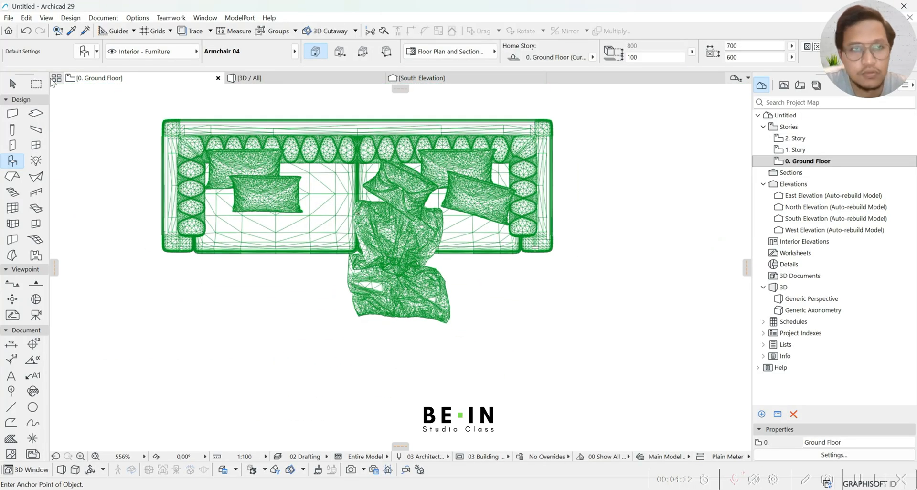
Step: Select the whole sofa object on the floor plan with a rectangle drawn around it
{"action": "left_click", "coordinate": [14, 86]}
{"action": "left_click", "coordinate": [129, 124]}
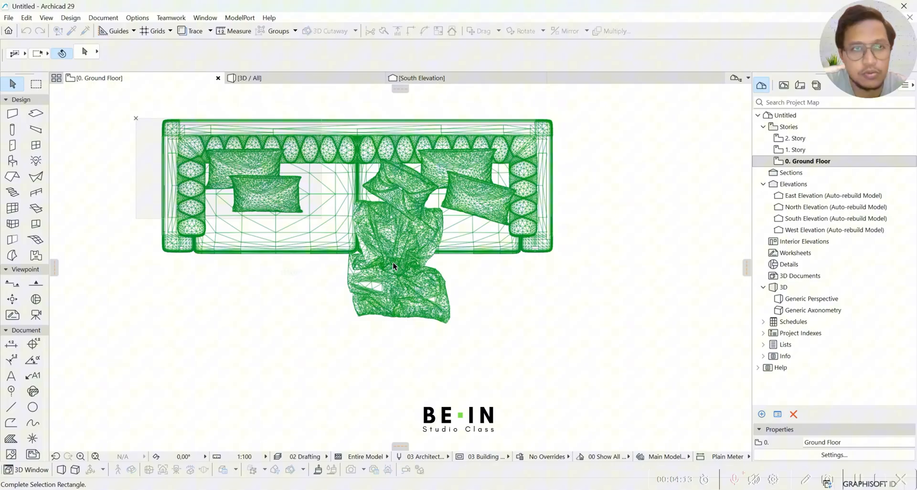
{"action": "left_click", "coordinate": [628, 362]}
{"action": "key", "text": "Escape"}
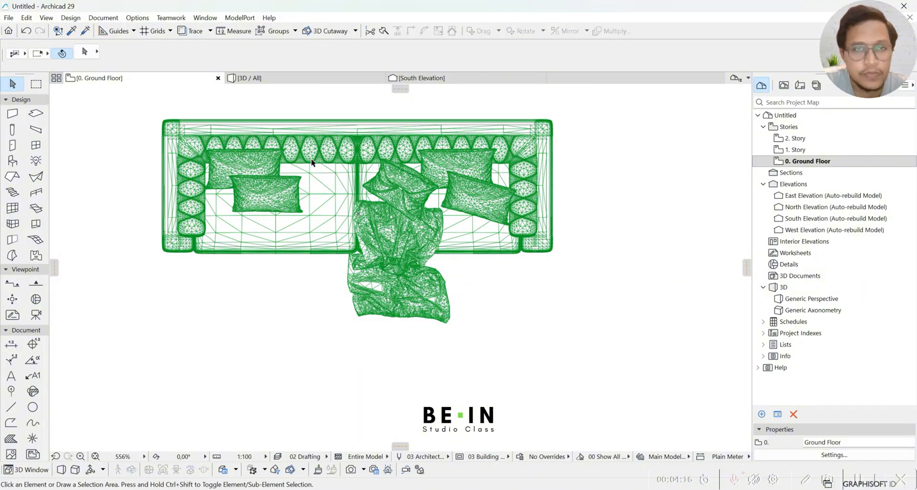
{"action": "left_click", "coordinate": [126, 100]}
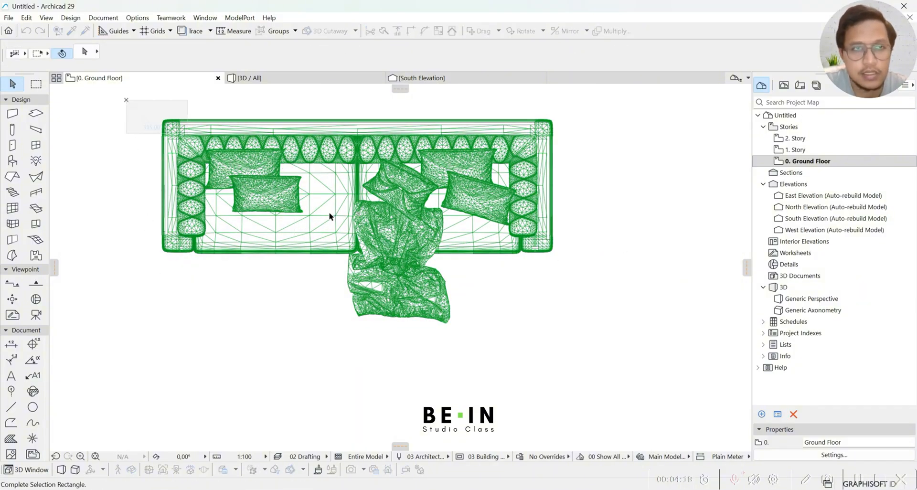
{"action": "left_click", "coordinate": [640, 367]}
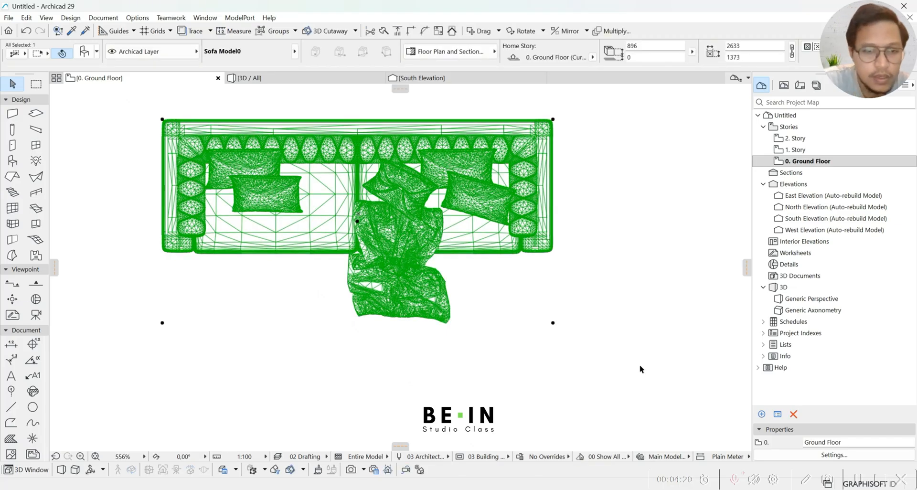
Step: Show the selected sofa in 3D and examine the mesh lines on its pillows, blanket, seats and backrest
{"action": "key", "text": "F5"}
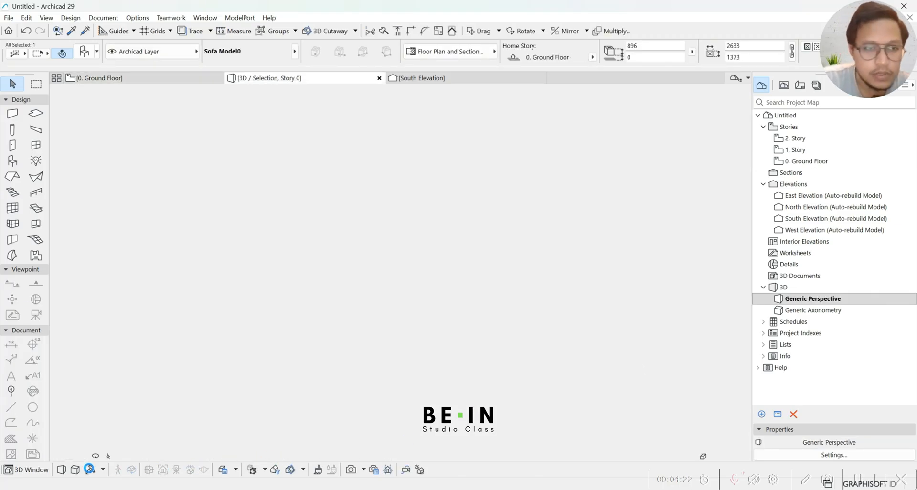
{"action": "scroll", "coordinate": [559, 358], "scroll_direction": "up", "scroll_amount": 5}
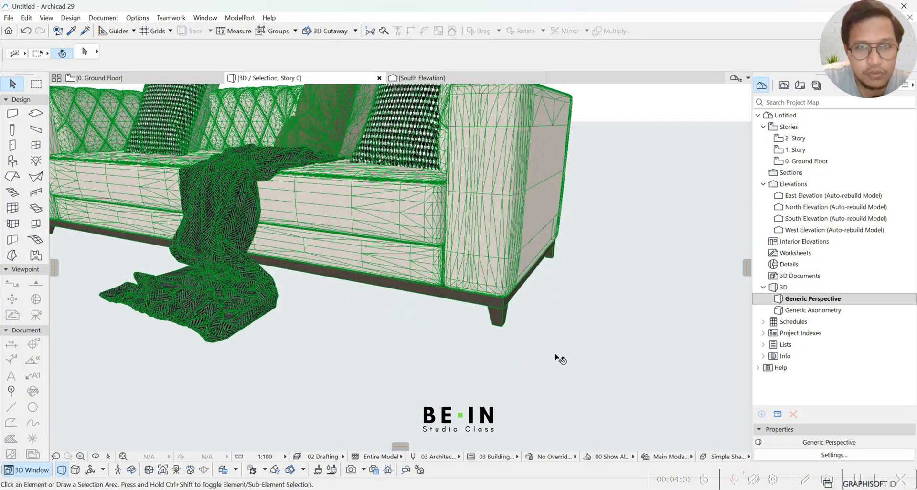
{"action": "scroll", "coordinate": [558, 357], "scroll_direction": "down", "scroll_amount": 4}
{"action": "scroll", "coordinate": [395, 247], "scroll_direction": "up", "scroll_amount": 6}
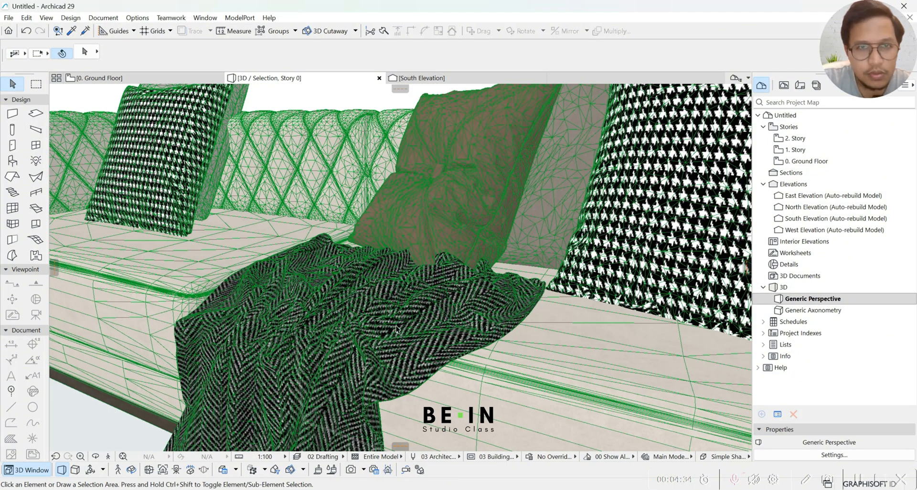
{"action": "middle_click_drag", "start_coordinate": [464, 205], "coordinate": [414, 259]}
{"action": "scroll", "coordinate": [461, 201], "scroll_direction": "up", "scroll_amount": 6}
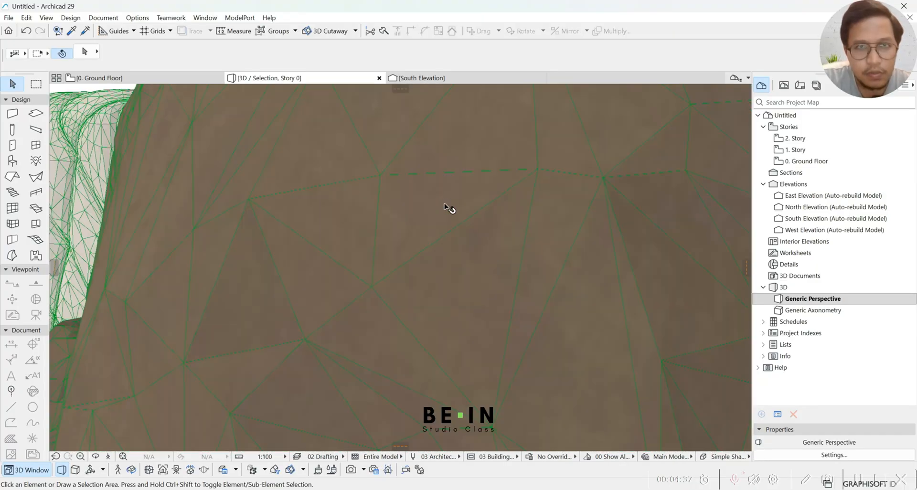
{"action": "scroll", "coordinate": [388, 298], "scroll_direction": "down", "scroll_amount": 6}
{"action": "scroll", "coordinate": [396, 299], "scroll_direction": "down", "scroll_amount": 8}
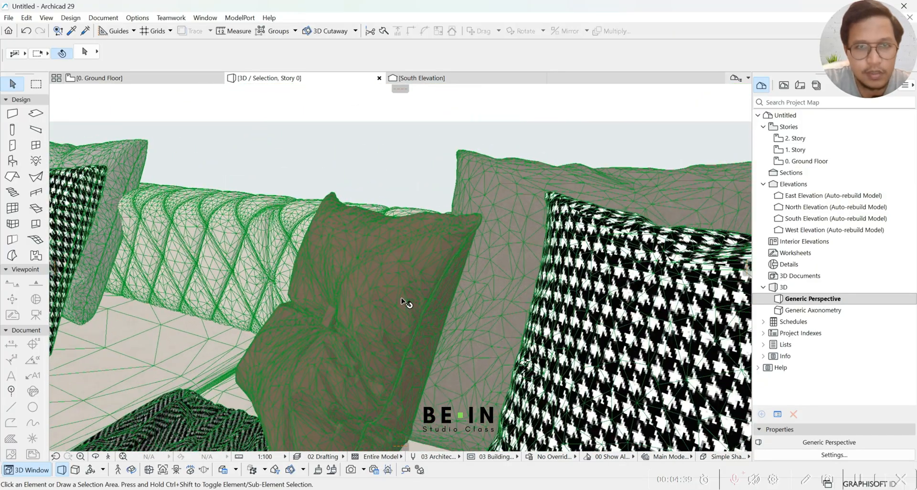
{"action": "scroll", "coordinate": [252, 289], "scroll_direction": "up", "scroll_amount": 3}
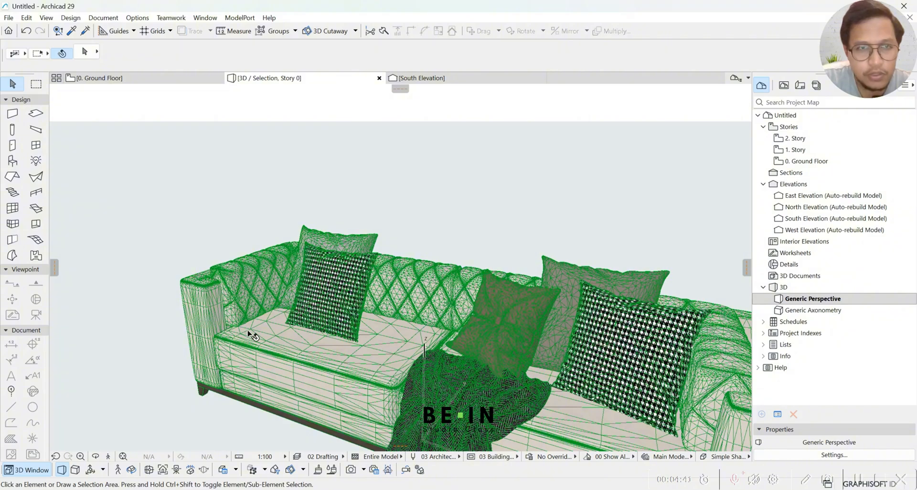
{"action": "scroll", "coordinate": [248, 329], "scroll_direction": "down", "scroll_amount": 5}
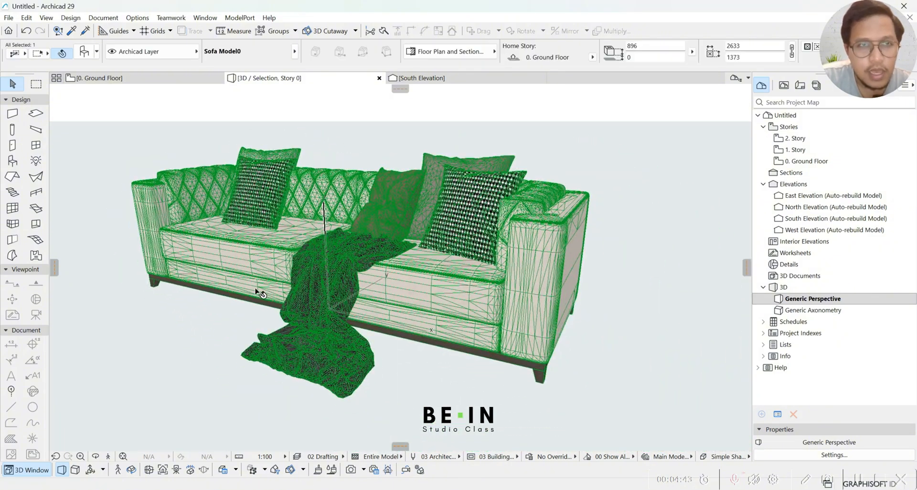
{"action": "scroll", "coordinate": [291, 343], "scroll_direction": "down", "scroll_amount": 2}
{"action": "scroll", "coordinate": [306, 342], "scroll_direction": "down", "scroll_amount": 3}
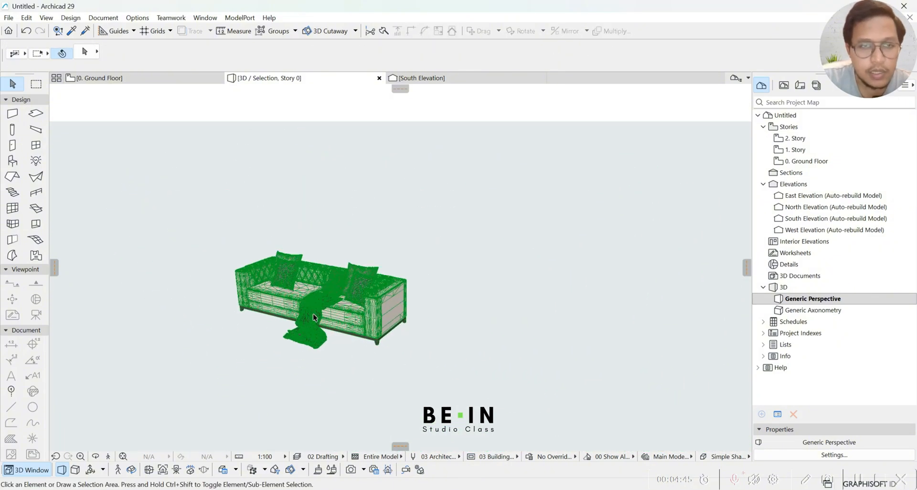
{"action": "scroll", "coordinate": [258, 263], "scroll_direction": "up", "scroll_amount": 2}
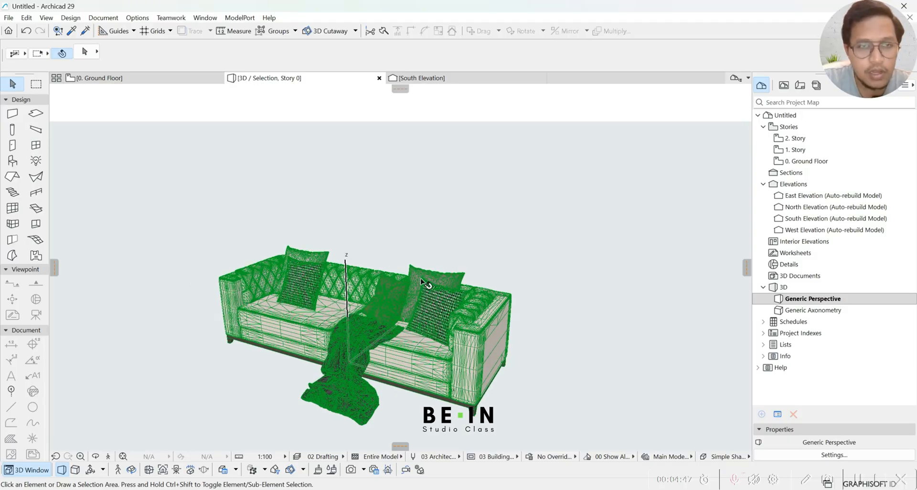
{"action": "middle_click_drag", "start_coordinate": [478, 384], "coordinate": [497, 343]}
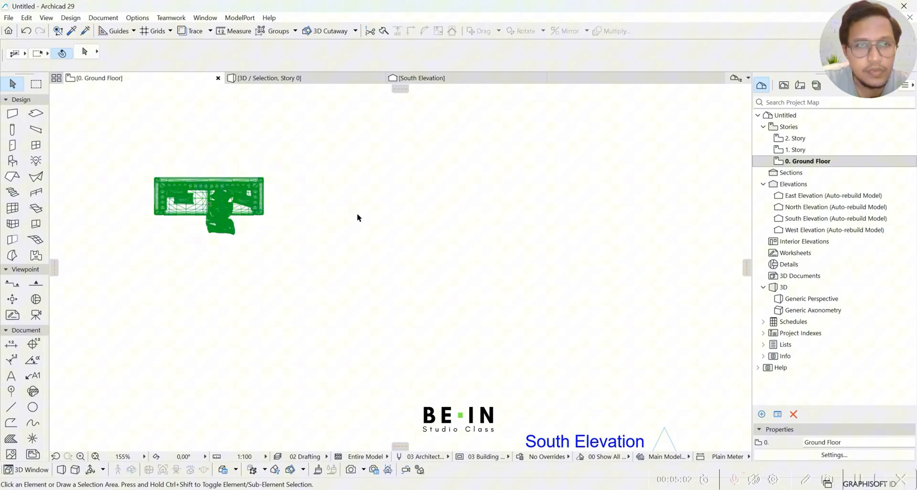
Step: Import the SketchUp file Sofa Model from the 19034. Free Sketchup Sofa Model Download folder as a 3D file with ModelPort
{"action": "middle_click_drag", "start_coordinate": [358, 214], "coordinate": [383, 262]}
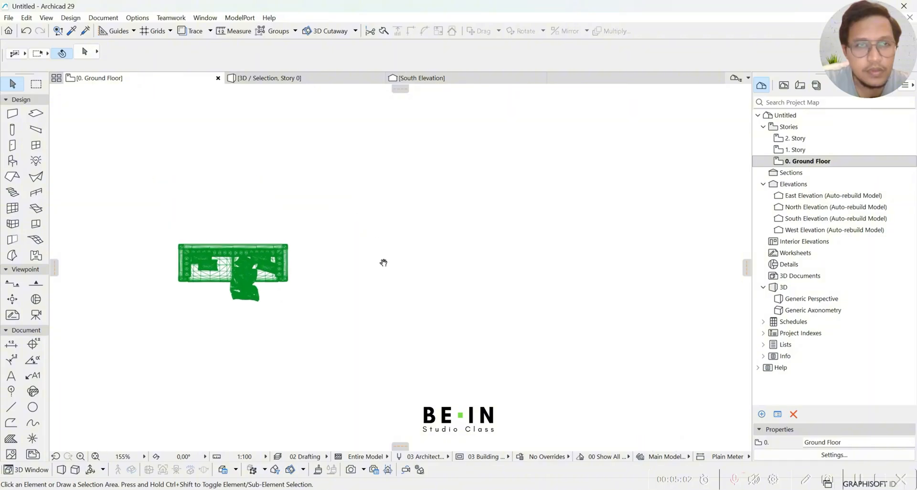
{"action": "scroll", "coordinate": [393, 271], "scroll_direction": "up", "scroll_amount": 1}
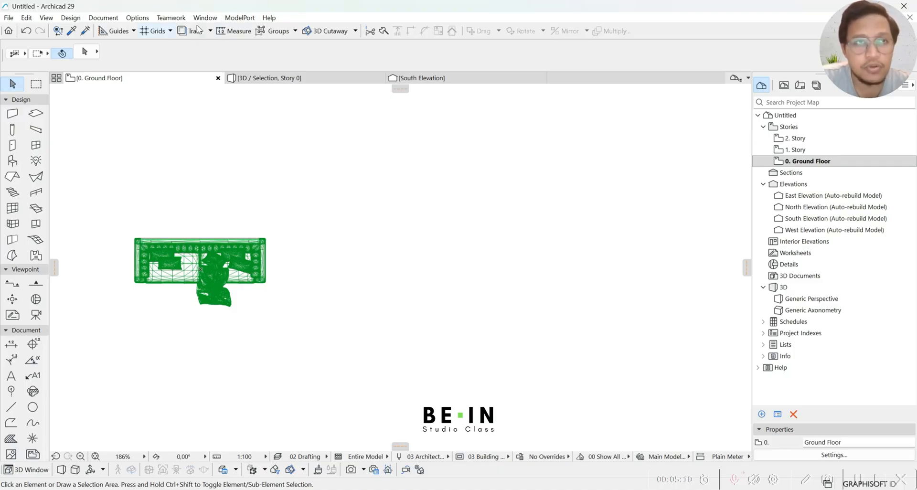
{"action": "left_click", "coordinate": [247, 19]}
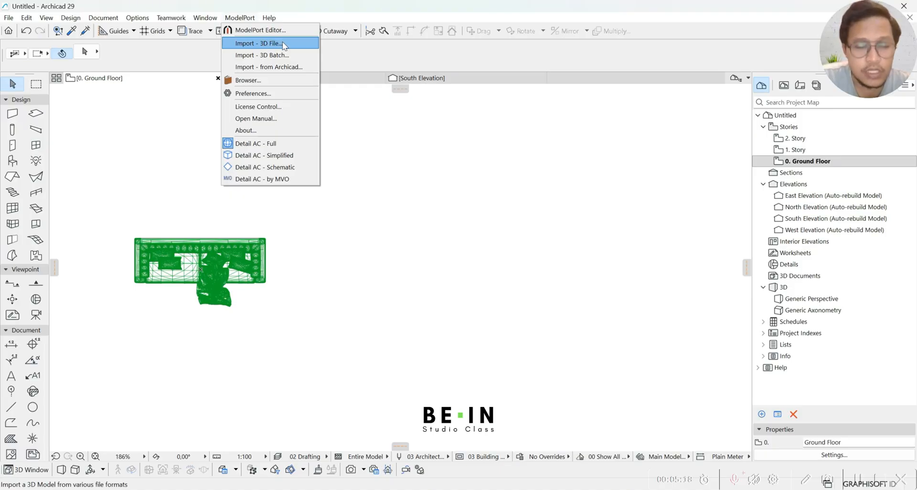
{"action": "left_click", "coordinate": [247, 44]}
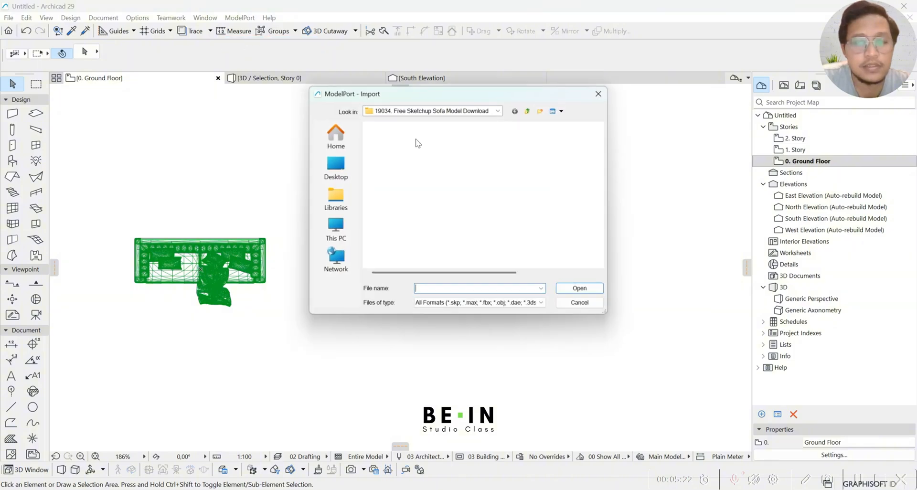
{"action": "left_click", "coordinate": [391, 180]}
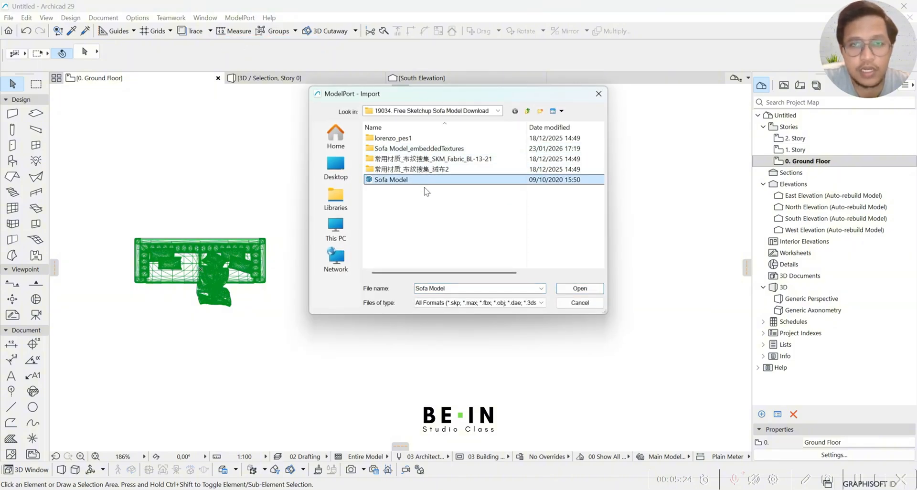
{"action": "left_click", "coordinate": [580, 288]}
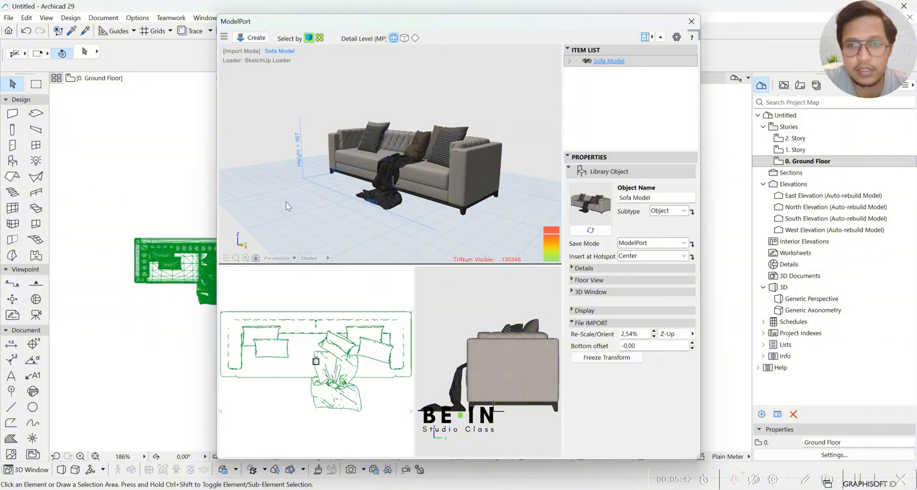
Step: Examine the imported sofa's seats, pillows and blanket from several angles in the ModelPort 3D preview
{"action": "left_click_drag", "start_coordinate": [313, 205], "coordinate": [389, 182]}
{"action": "scroll", "coordinate": [386, 139], "scroll_direction": "up", "scroll_amount": 5}
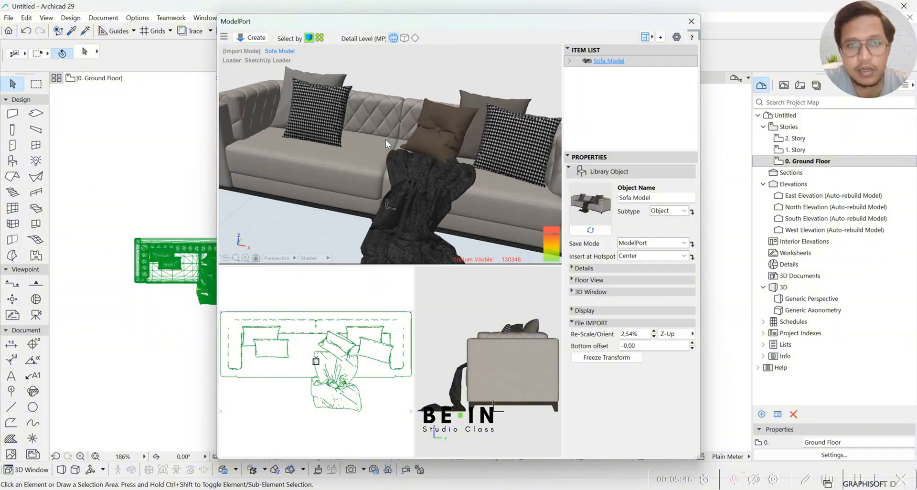
{"action": "scroll", "coordinate": [337, 153], "scroll_direction": "down", "scroll_amount": 5}
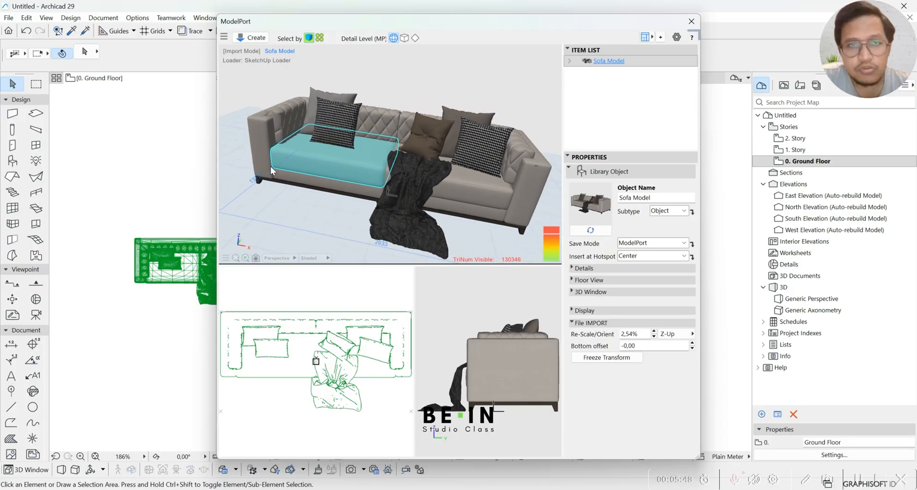
{"action": "scroll", "coordinate": [377, 167], "scroll_direction": "up", "scroll_amount": 4}
{"action": "scroll", "coordinate": [376, 166], "scroll_direction": "down", "scroll_amount": 3}
{"action": "left_click_drag", "start_coordinate": [303, 207], "coordinate": [290, 237]}
{"action": "scroll", "coordinate": [377, 205], "scroll_direction": "down", "scroll_amount": 3}
{"action": "scroll", "coordinate": [432, 155], "scroll_direction": "up", "scroll_amount": 3}
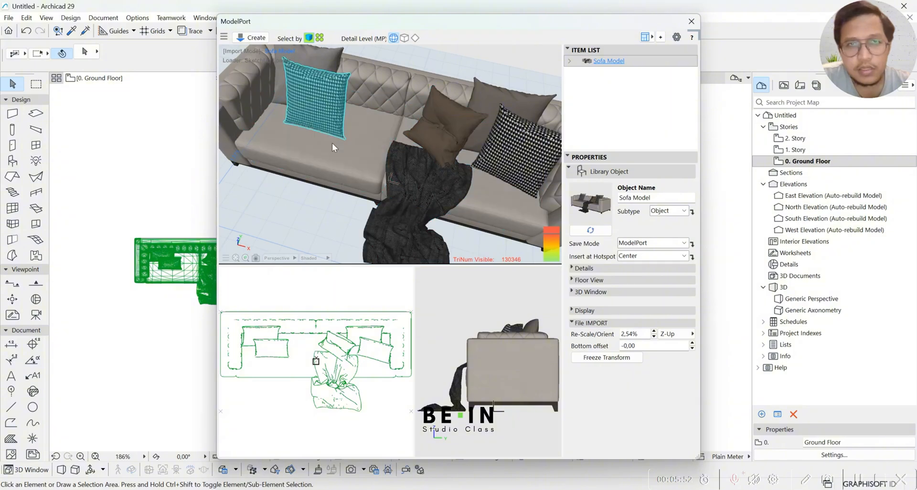
{"action": "scroll", "coordinate": [332, 172], "scroll_direction": "down", "scroll_amount": 3}
{"action": "left_click_drag", "start_coordinate": [305, 190], "coordinate": [282, 168]}
{"action": "scroll", "coordinate": [346, 110], "scroll_direction": "up", "scroll_amount": 3}
{"action": "left_click_drag", "start_coordinate": [462, 116], "coordinate": [371, 162]}
Step: Set the material type of the plain pillow behind the houndstooth one, Group103, to ARCHICAD material
{"action": "left_click", "coordinate": [371, 162]}
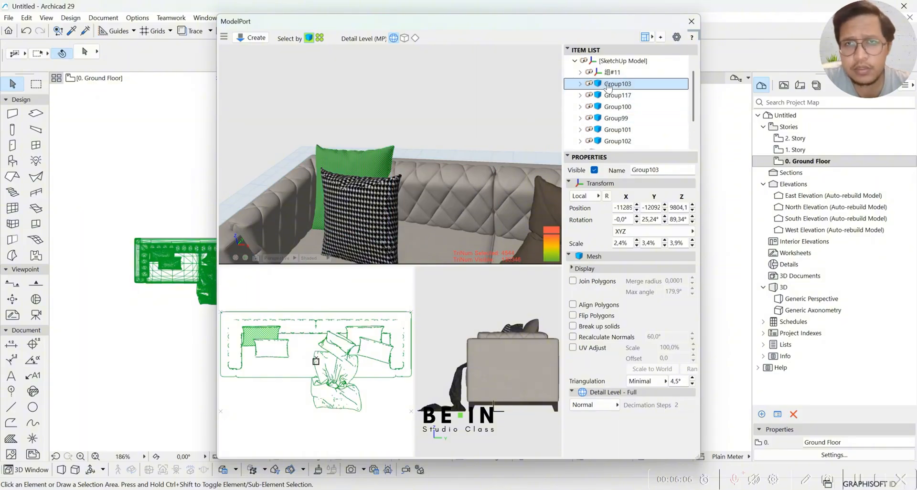
{"action": "left_click", "coordinate": [580, 83]}
{"action": "left_click", "coordinate": [614, 97]}
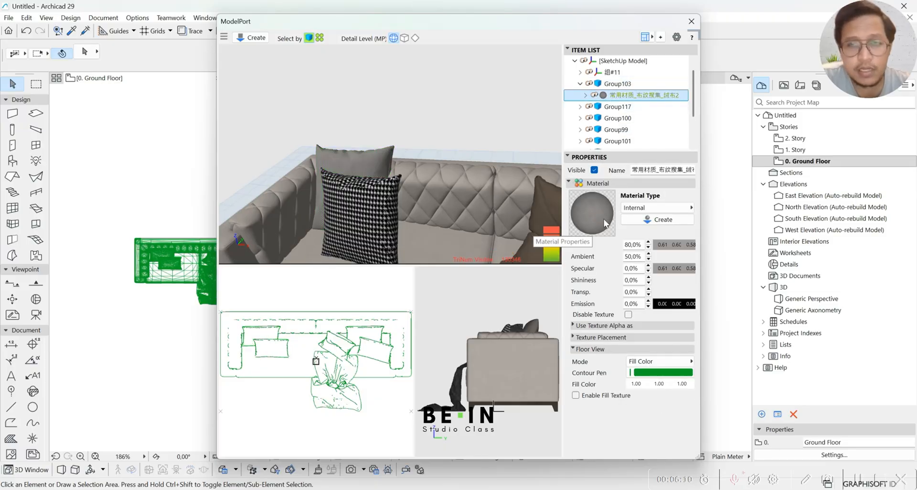
{"action": "left_click", "coordinate": [680, 208]}
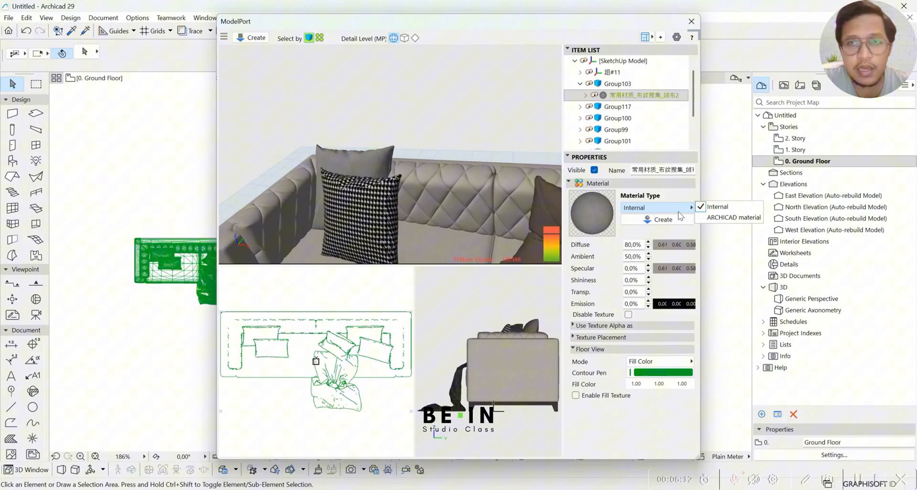
{"action": "left_click", "coordinate": [716, 219]}
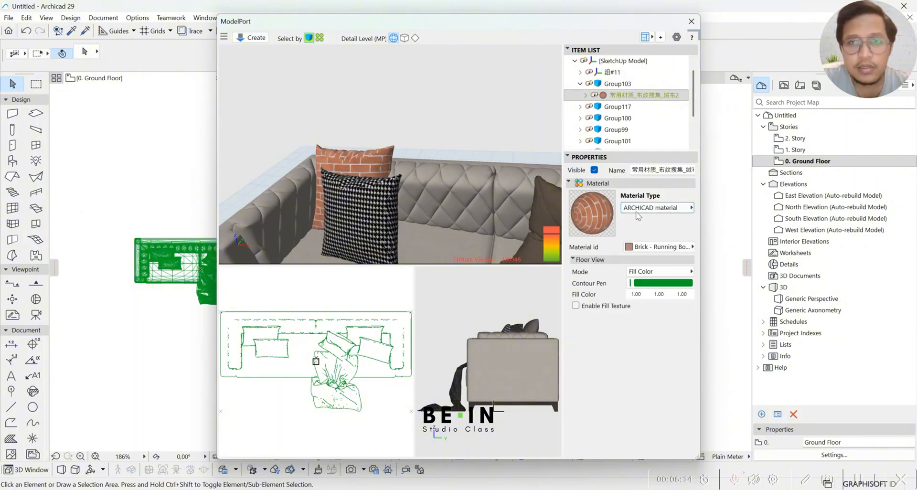
Step: Assign the surface Textile - 01 from the Fabrics Textile folder to the plain pillow's material
{"action": "left_click", "coordinate": [649, 247]}
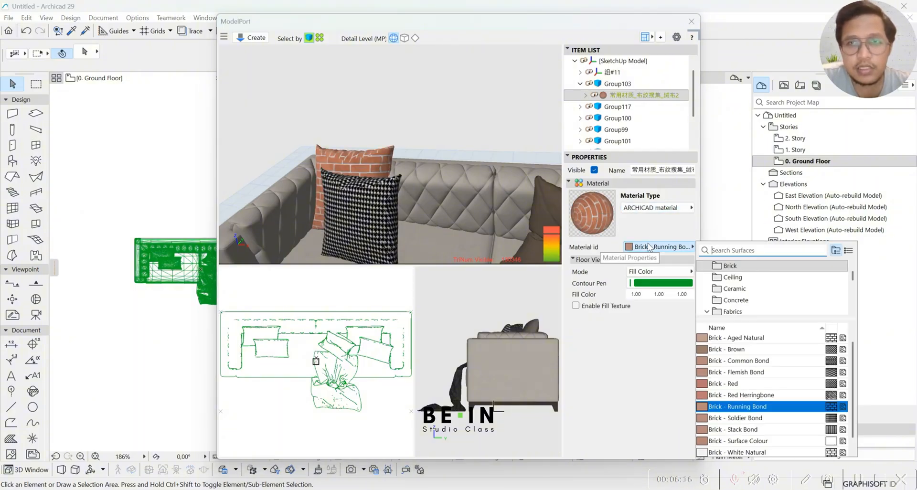
{"action": "scroll", "coordinate": [743, 287], "scroll_direction": "down", "scroll_amount": 1}
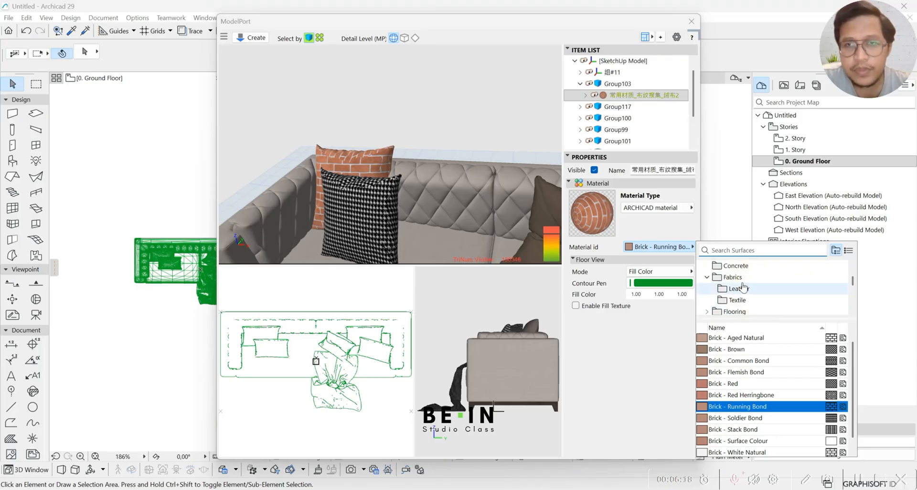
{"action": "left_click", "coordinate": [738, 300]}
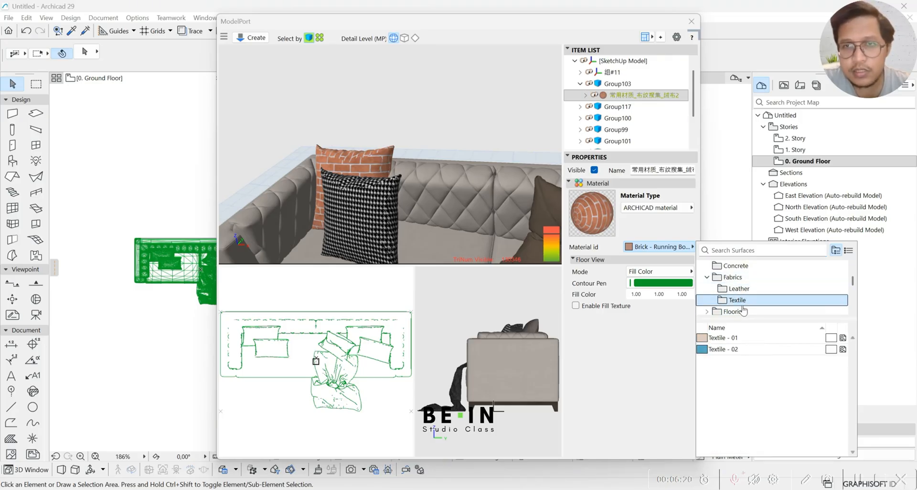
{"action": "double_click", "coordinate": [732, 338]}
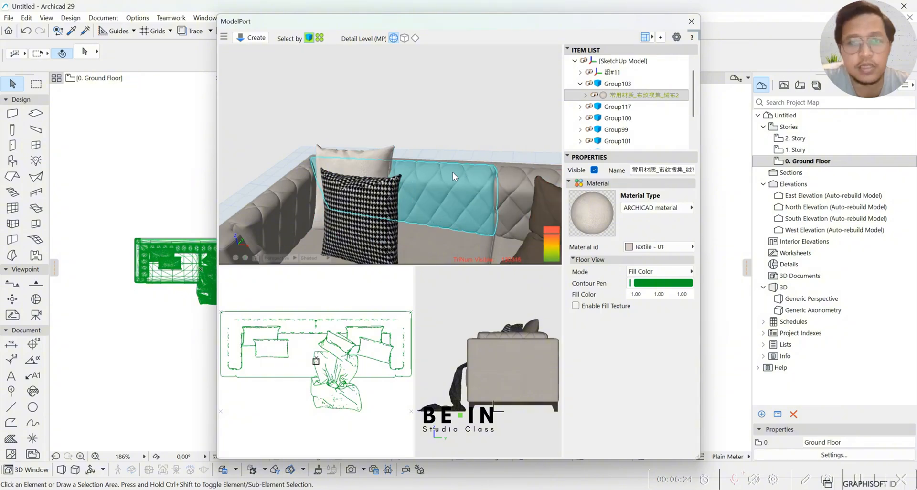
Step: Create the library object Sofa Model with textures, overwriting the existing part, and close the ModelPort editor
{"action": "scroll", "coordinate": [451, 187], "scroll_direction": "down", "scroll_amount": 6}
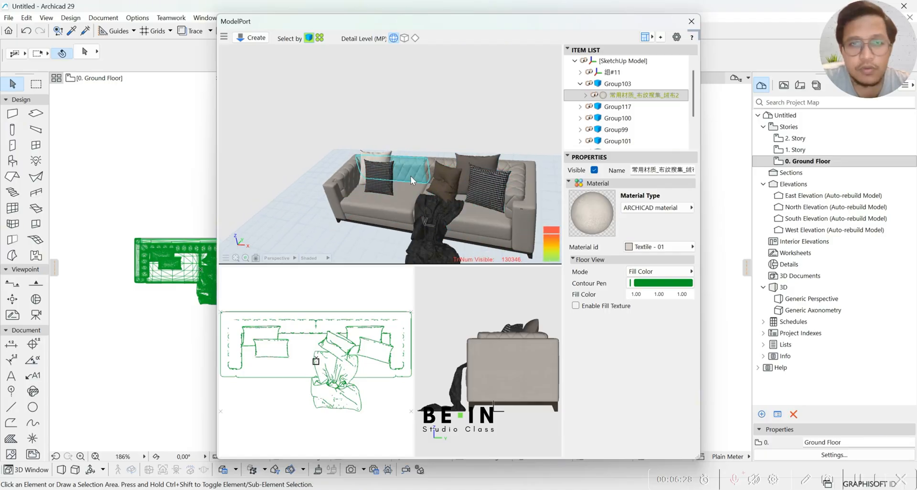
{"action": "scroll", "coordinate": [449, 228], "scroll_direction": "down", "scroll_amount": 3}
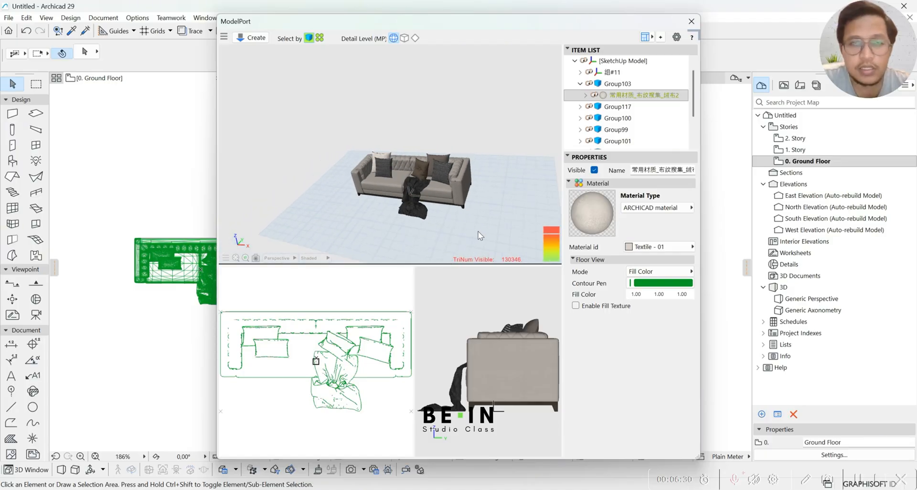
{"action": "scroll", "coordinate": [509, 243], "scroll_direction": "up", "scroll_amount": 1}
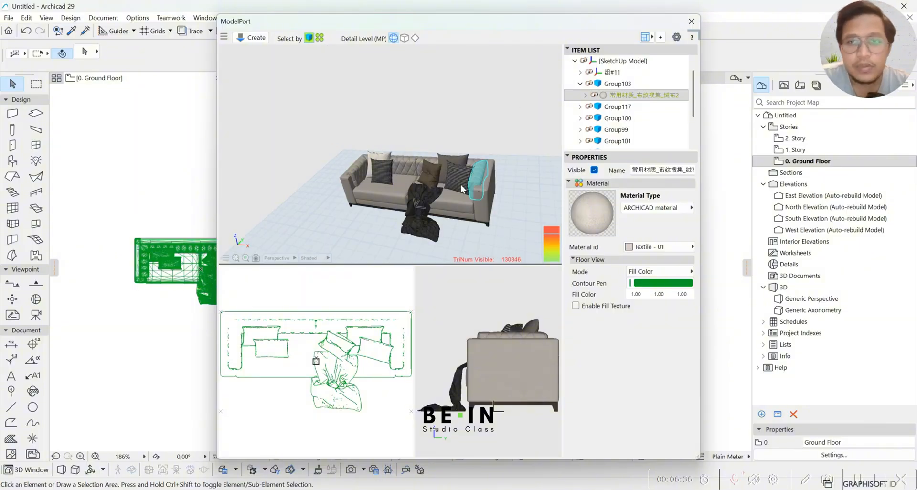
{"action": "scroll", "coordinate": [455, 162], "scroll_direction": "up", "scroll_amount": 2}
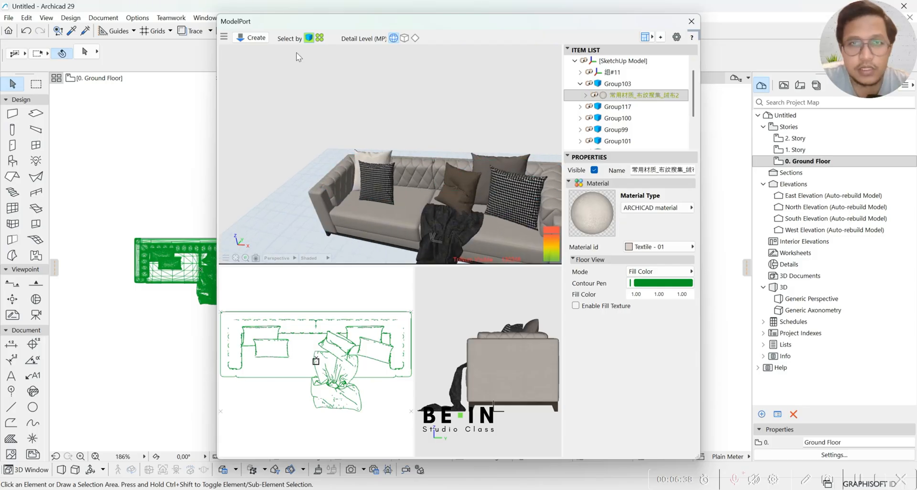
{"action": "left_click", "coordinate": [256, 38]}
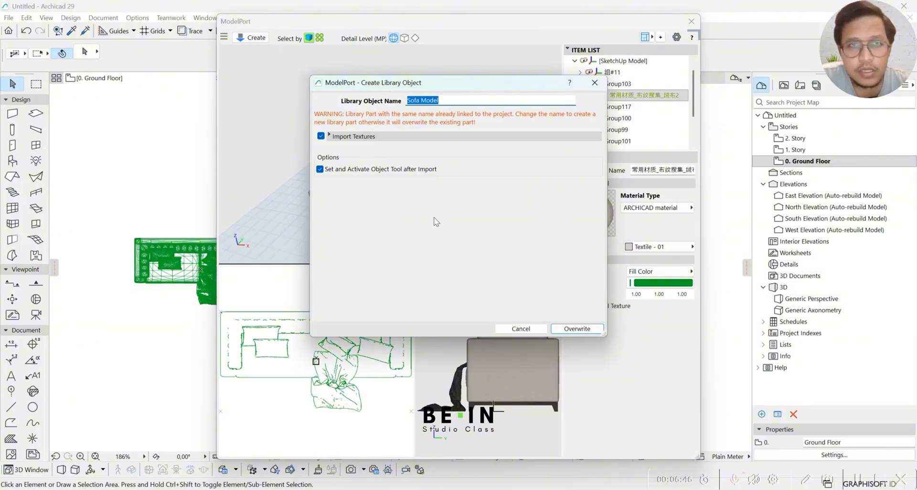
{"action": "left_click", "coordinate": [576, 329]}
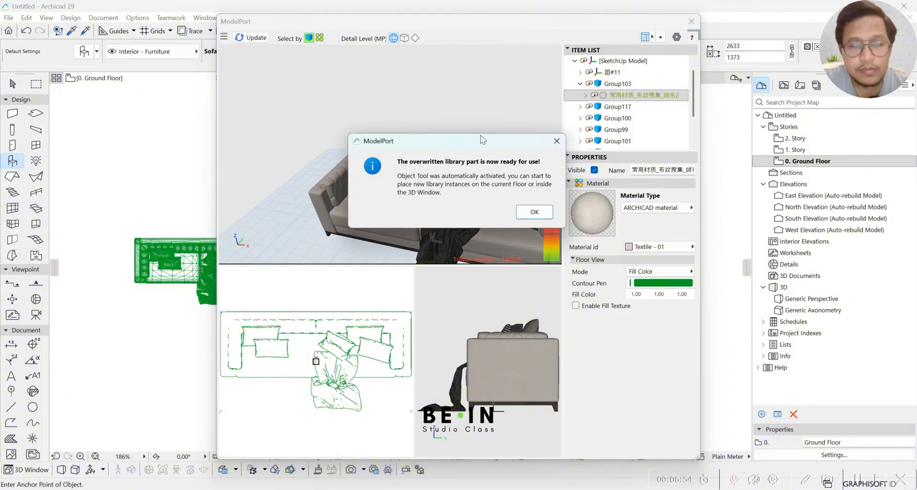
{"action": "left_click", "coordinate": [534, 213]}
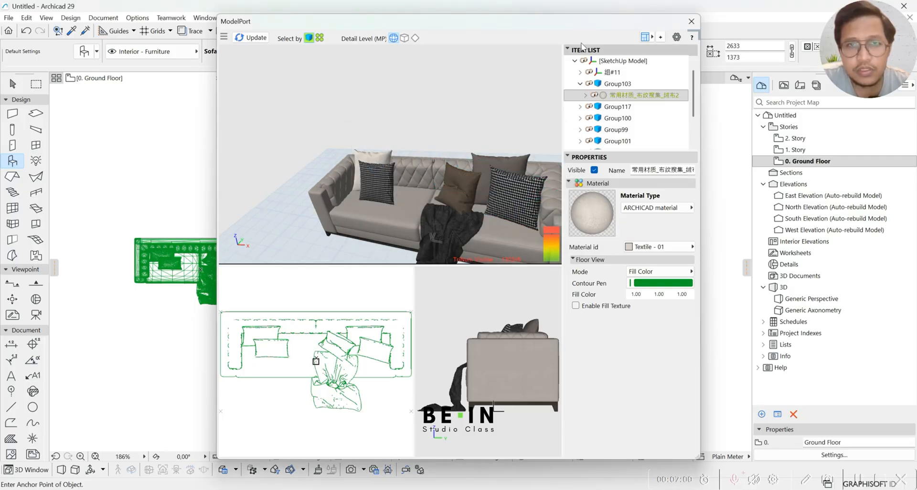
{"action": "left_click", "coordinate": [691, 21]}
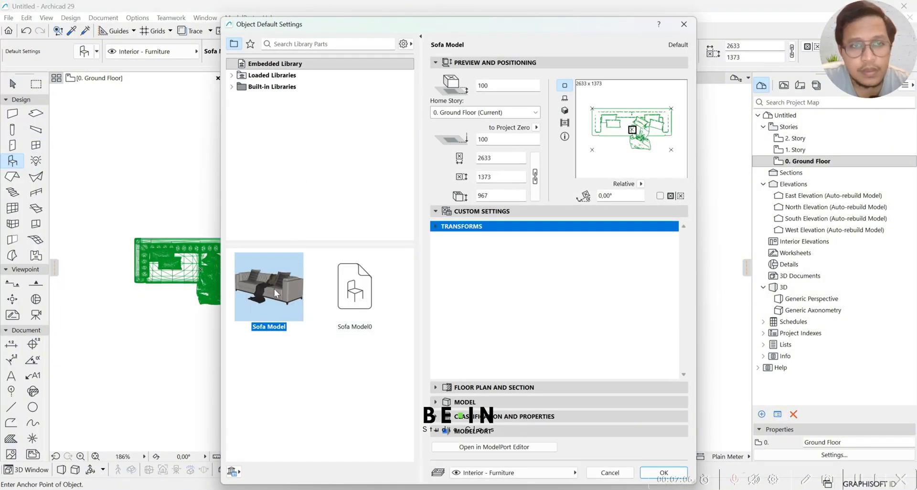
Step: Compare the floor plan previews of Sofa Model and Sofa Model0 in the embedded library
{"action": "left_click_drag", "start_coordinate": [407, 24], "coordinate": [514, 25]}
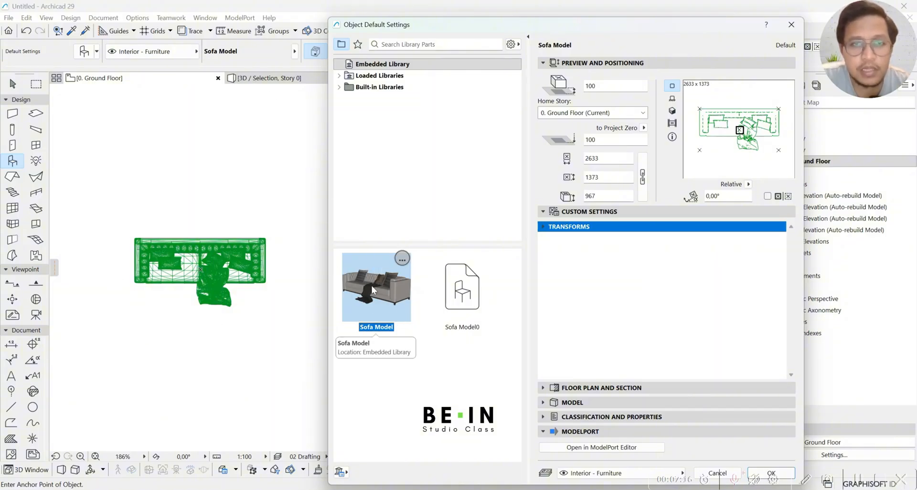
{"action": "left_click", "coordinate": [463, 292]}
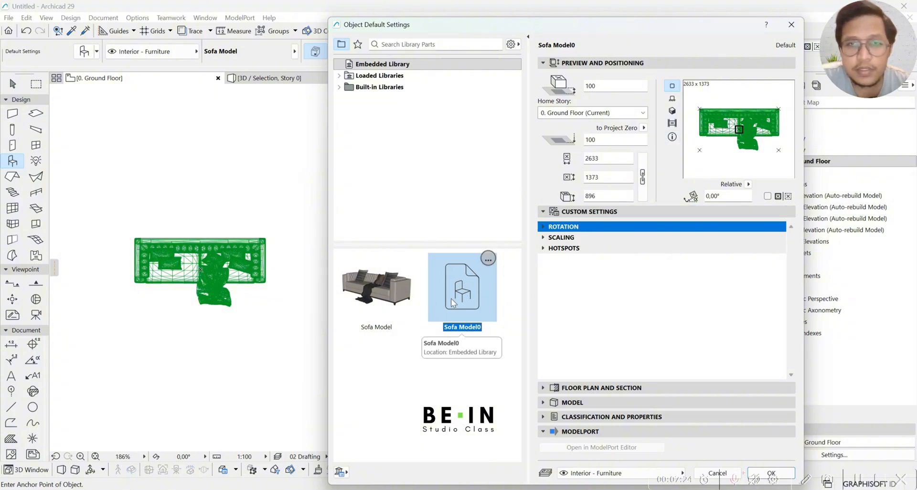
{"action": "left_click", "coordinate": [376, 287]}
{"action": "left_click", "coordinate": [475, 305]}
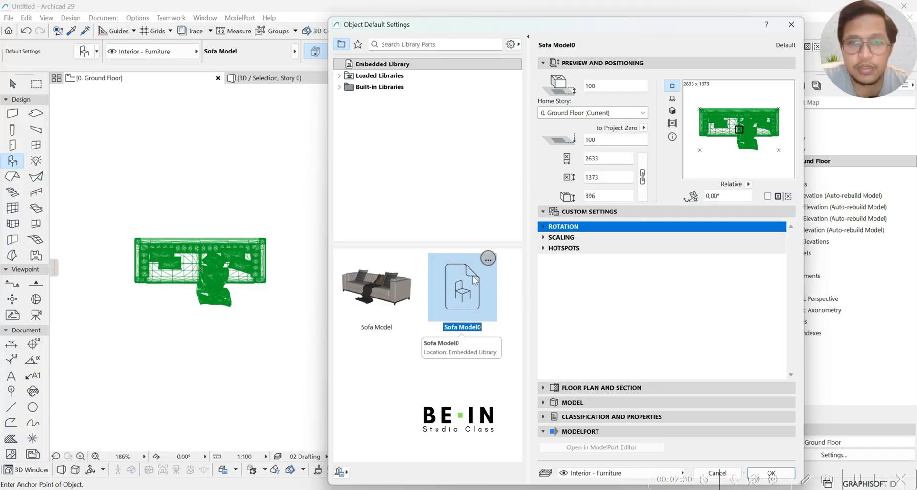
{"action": "left_click", "coordinate": [371, 300]}
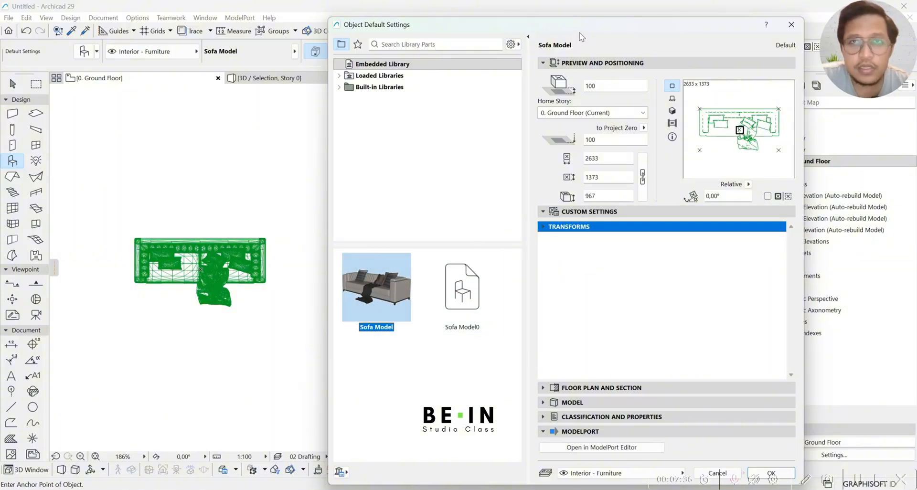
Step: Place the Sofa Model object on the ground floor plan, to the right of the existing sofa
{"action": "left_click_drag", "start_coordinate": [581, 28], "coordinate": [407, 18]}
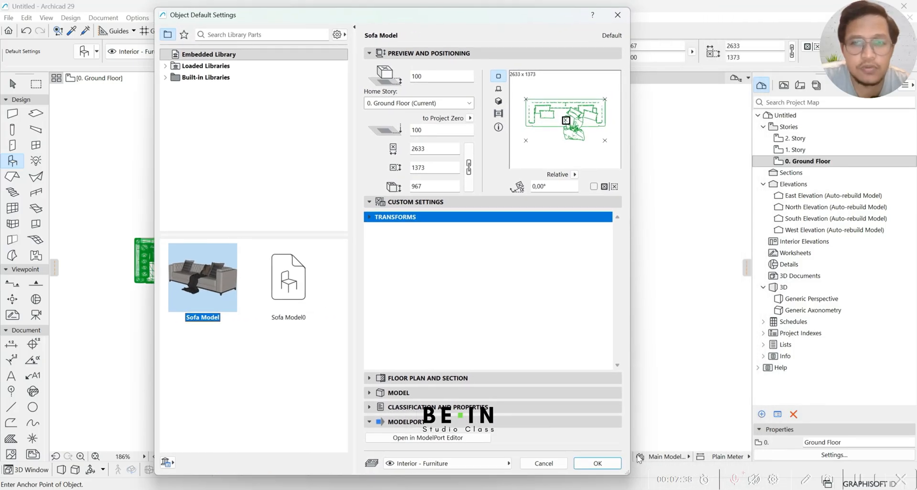
{"action": "left_click", "coordinate": [597, 463]}
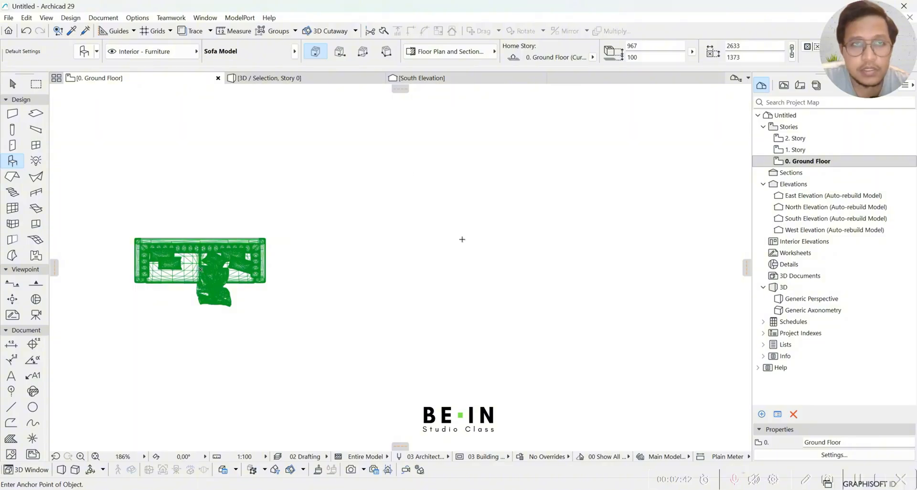
{"action": "left_click", "coordinate": [463, 239]}
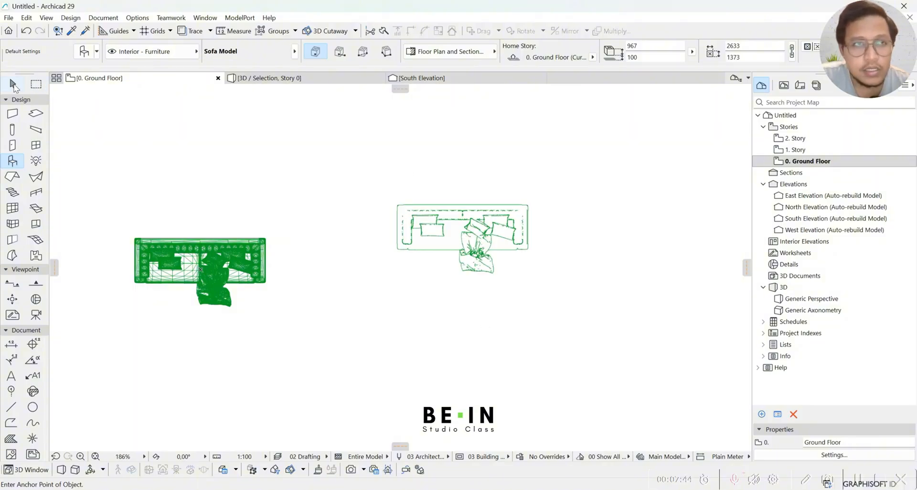
Step: Move the newly placed sofa closer to the existing dense-mesh sofa on the floor plan and deselect it
{"action": "left_click", "coordinate": [7, 89]}
{"action": "left_click", "coordinate": [467, 262]}
{"action": "left_click", "coordinate": [361, 189]}
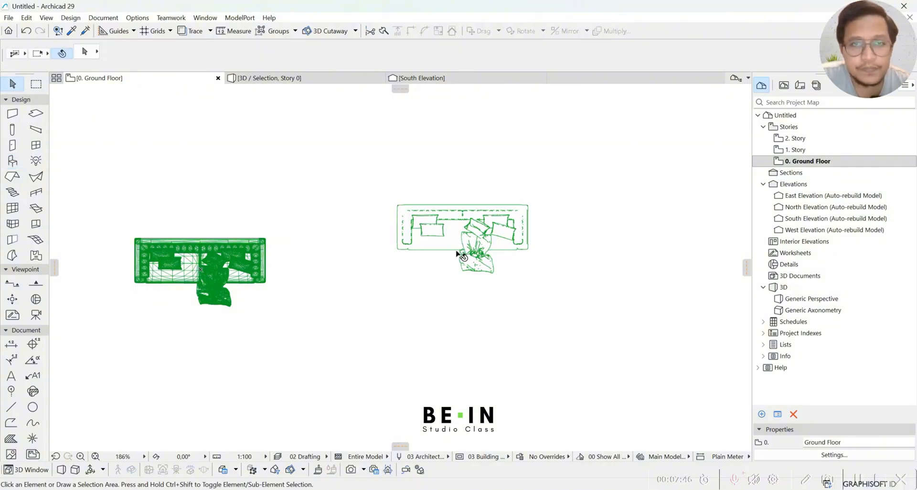
{"action": "left_click", "coordinate": [457, 251]}
{"action": "left_click_drag", "start_coordinate": [449, 245], "coordinate": [406, 270]}
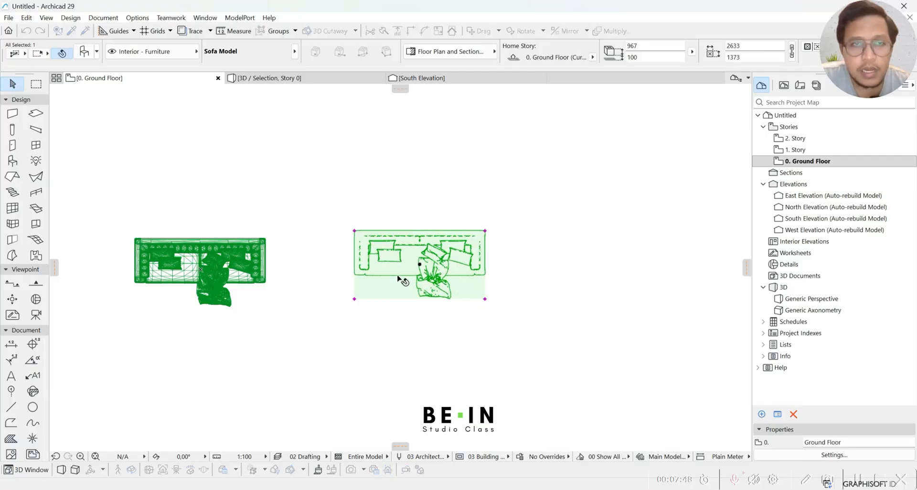
{"action": "left_click", "coordinate": [420, 369]}
Step: Inspect the new sofa's plan linework up close, then select both sofas and show them in 3D
{"action": "scroll", "coordinate": [363, 269], "scroll_direction": "up", "scroll_amount": 5}
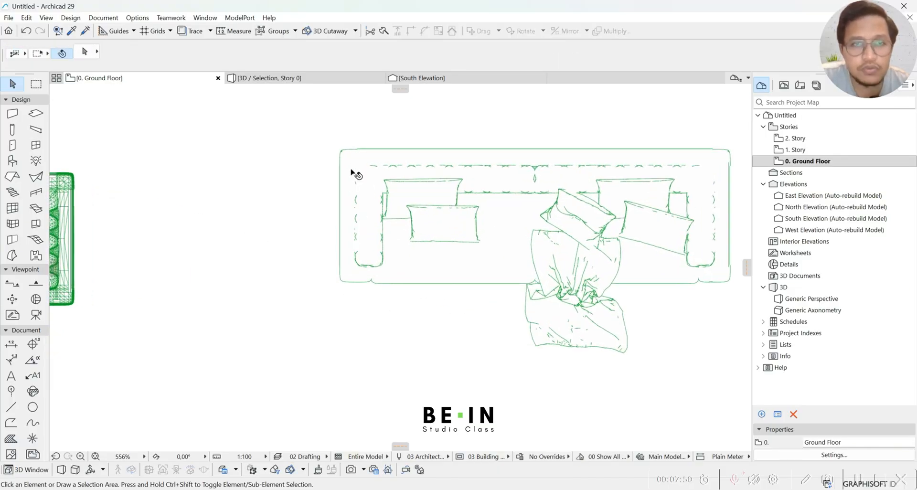
{"action": "scroll", "coordinate": [363, 191], "scroll_direction": "down", "scroll_amount": 4}
{"action": "scroll", "coordinate": [377, 206], "scroll_direction": "down", "scroll_amount": 1}
{"action": "left_click_drag", "start_coordinate": [324, 168], "coordinate": [109, 136]}
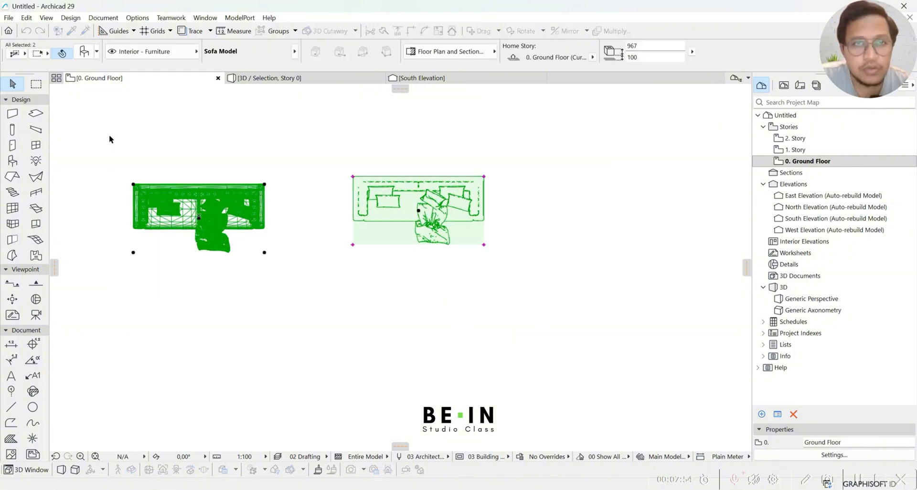
{"action": "key", "text": "F5"}
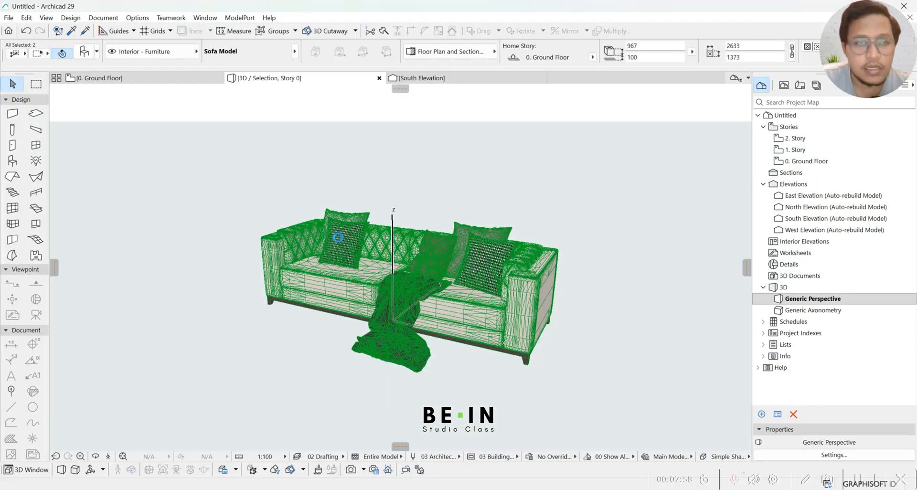
Step: Examine the new sofa's upholstery, pillows and blanket up close in the 3D view
{"action": "scroll", "coordinate": [353, 250], "scroll_direction": "down", "scroll_amount": 5}
{"action": "scroll", "coordinate": [556, 285], "scroll_direction": "up", "scroll_amount": 2}
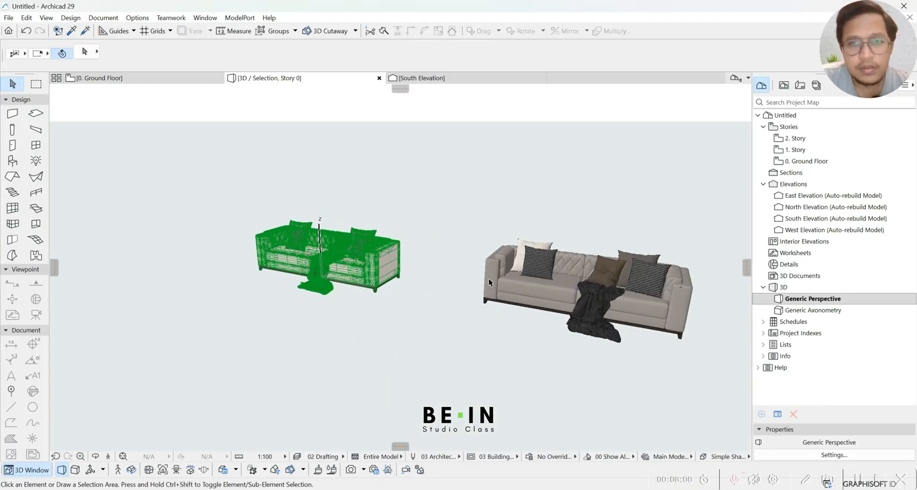
{"action": "scroll", "coordinate": [488, 282], "scroll_direction": "up", "scroll_amount": 3}
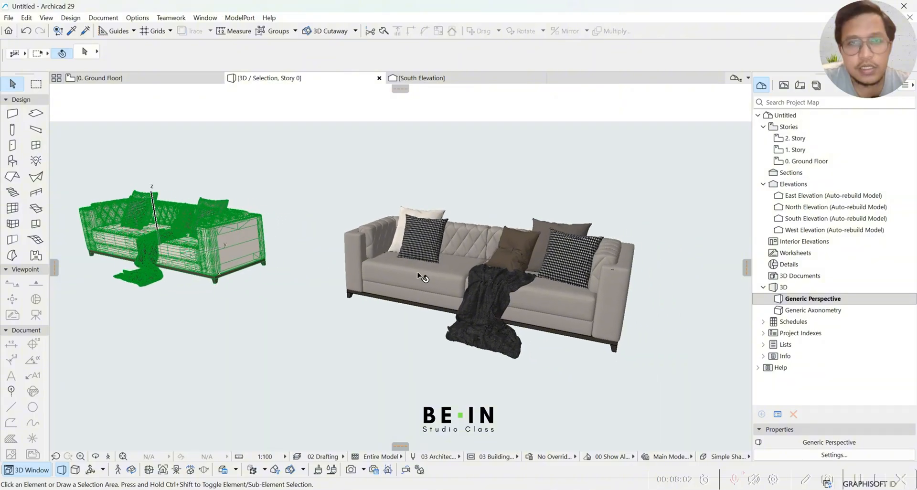
{"action": "scroll", "coordinate": [422, 278], "scroll_direction": "up", "scroll_amount": 2}
{"action": "middle_click_drag", "start_coordinate": [549, 282], "coordinate": [411, 282]}
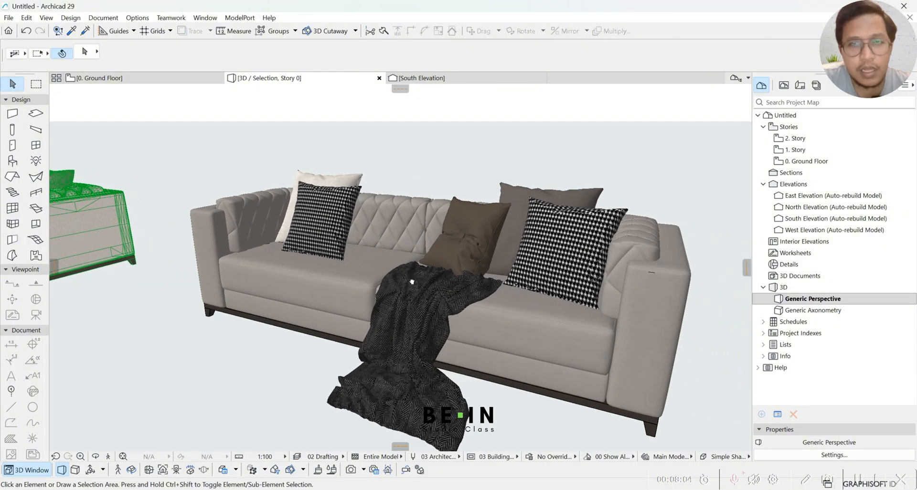
{"action": "scroll", "coordinate": [661, 265], "scroll_direction": "up", "scroll_amount": 3}
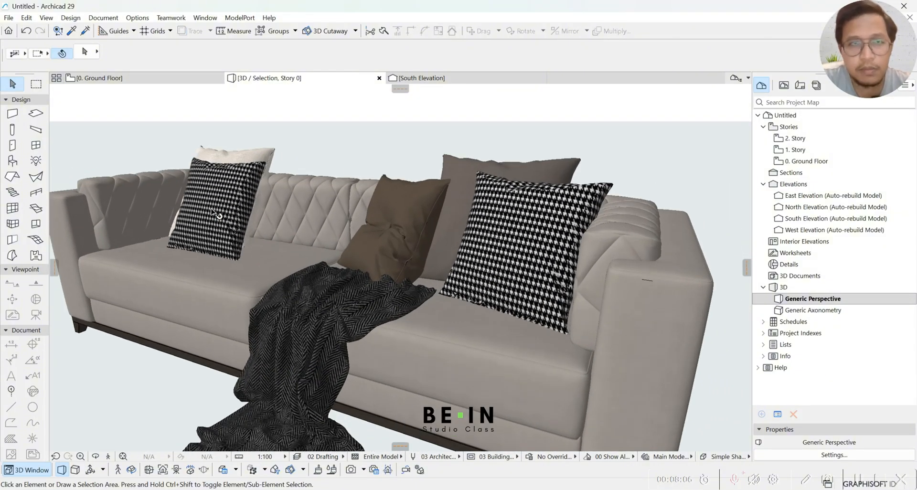
{"action": "middle_click_drag", "start_coordinate": [211, 210], "coordinate": [540, 331]}
{"action": "middle_click_drag", "start_coordinate": [189, 262], "coordinate": [288, 173]}
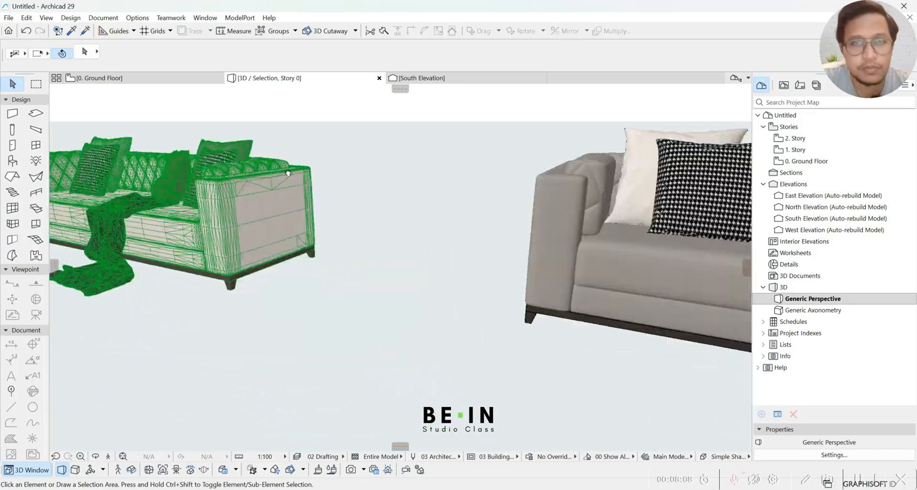
Step: Compare the new sofa's clean surfaces with the original sofa's visible mesh edges in the 3D view
{"action": "scroll", "coordinate": [452, 214], "scroll_direction": "down", "scroll_amount": 5}
{"action": "scroll", "coordinate": [545, 222], "scroll_direction": "up", "scroll_amount": 6}
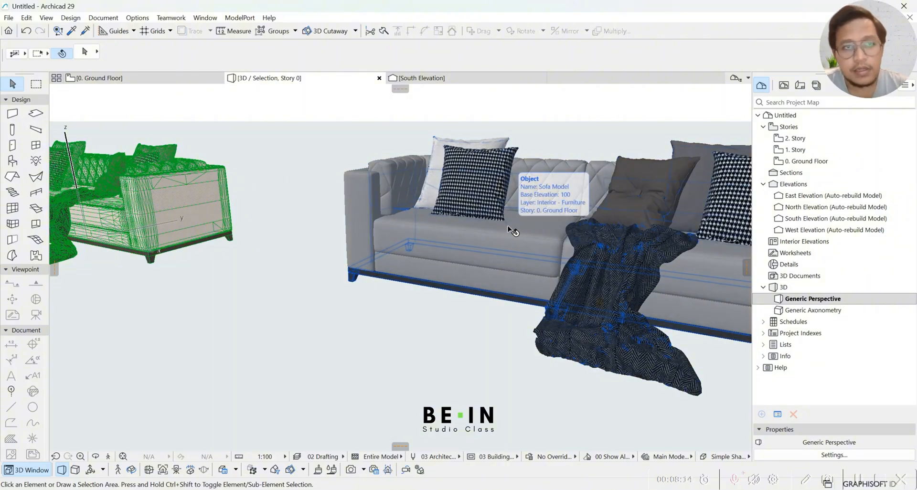
{"action": "scroll", "coordinate": [273, 218], "scroll_direction": "down", "scroll_amount": 3}
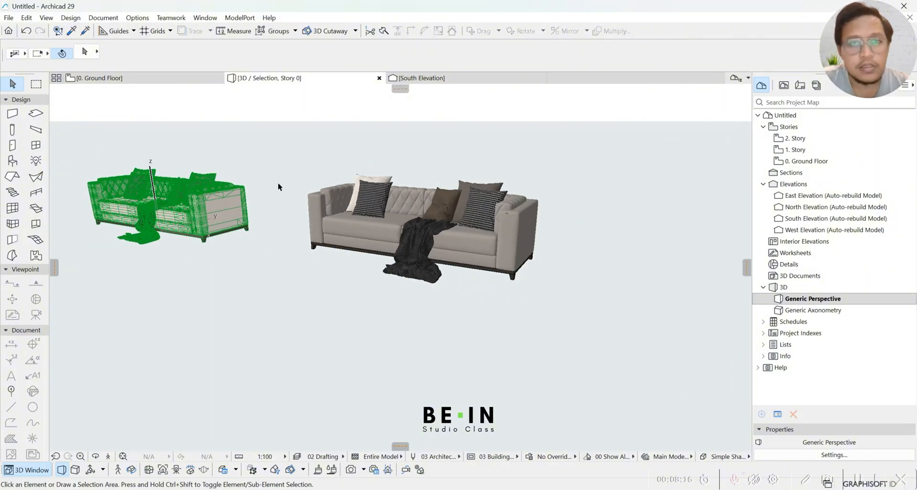
{"action": "middle_click_drag", "start_coordinate": [279, 185], "coordinate": [294, 237]}
{"action": "left_click_drag", "start_coordinate": [316, 242], "coordinate": [271, 256]}
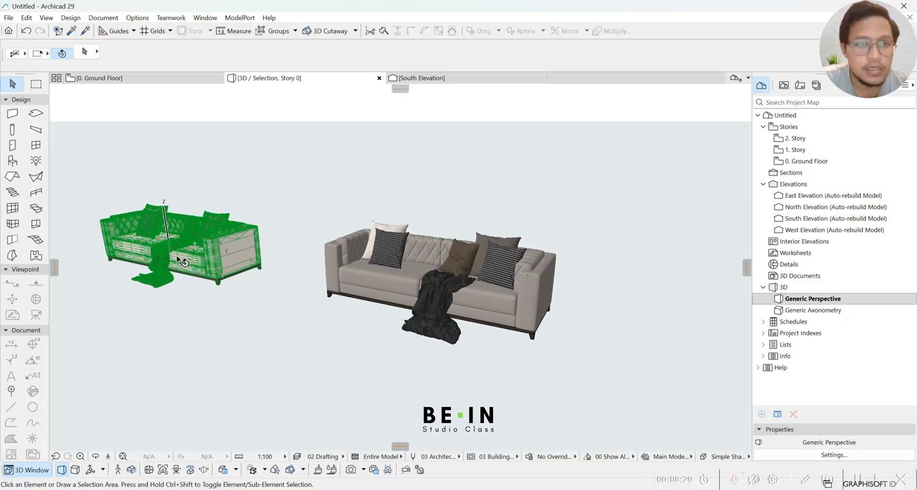
{"action": "scroll", "coordinate": [178, 258], "scroll_direction": "up", "scroll_amount": 5}
{"action": "scroll", "coordinate": [130, 253], "scroll_direction": "down", "scroll_amount": 6}
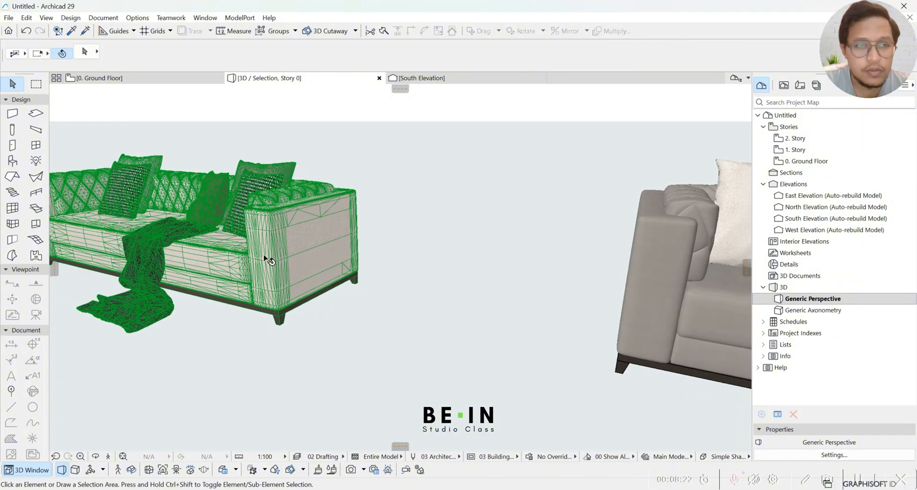